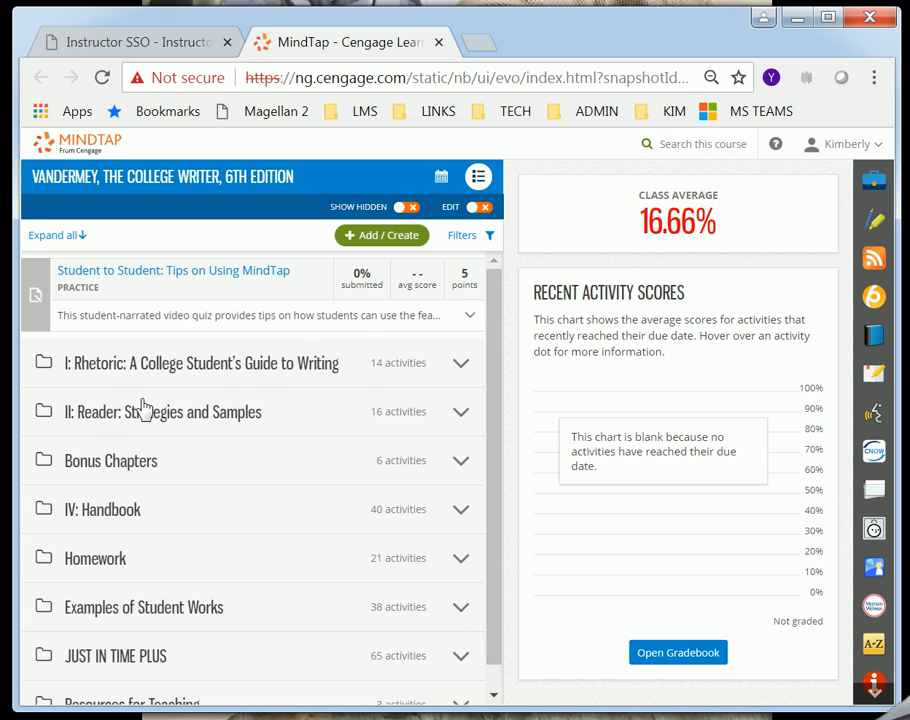
Open the course's Progress gradebook and bring up the first listed student's grade record
{"action": "double_click", "coordinate": [876, 699]}
{"action": "left_click", "coordinate": [876, 699]}
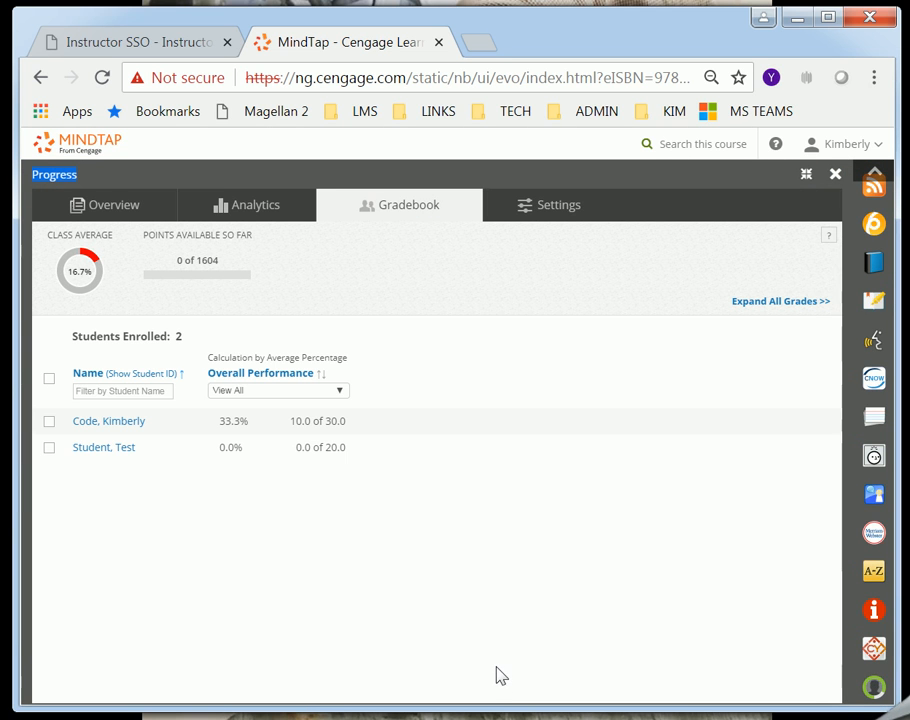
{"action": "left_click", "coordinate": [112, 424]}
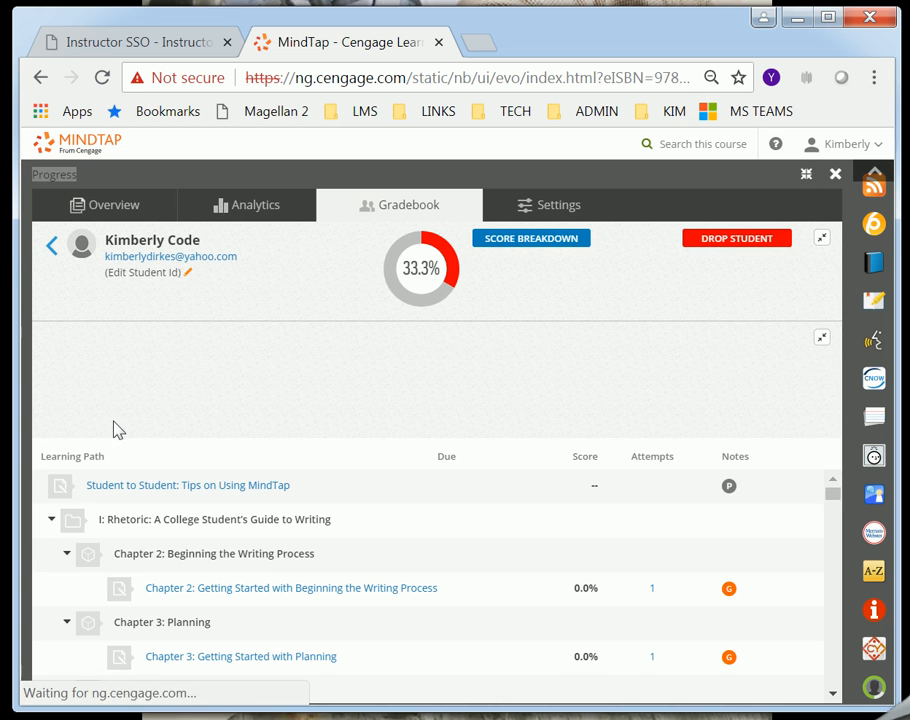
Open the student's Attempt 1 for the Comparison and Contrast Rough Draft and close the gradebook beside it
{"action": "scroll", "coordinate": [435, 500], "scroll_direction": "down", "scroll_amount": 3}
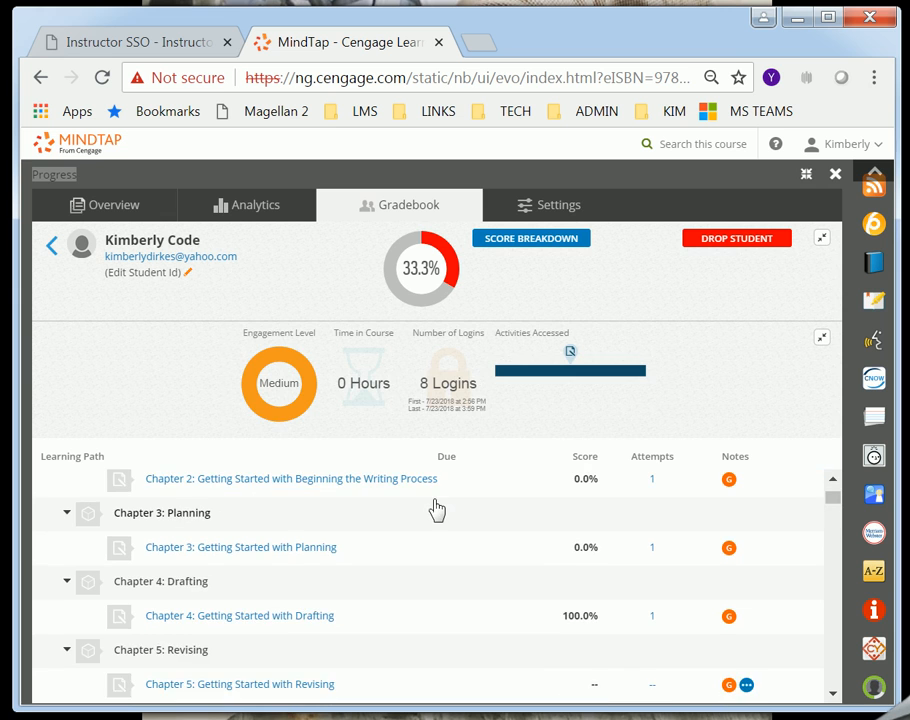
{"action": "scroll", "coordinate": [437, 509], "scroll_direction": "down", "scroll_amount": 1}
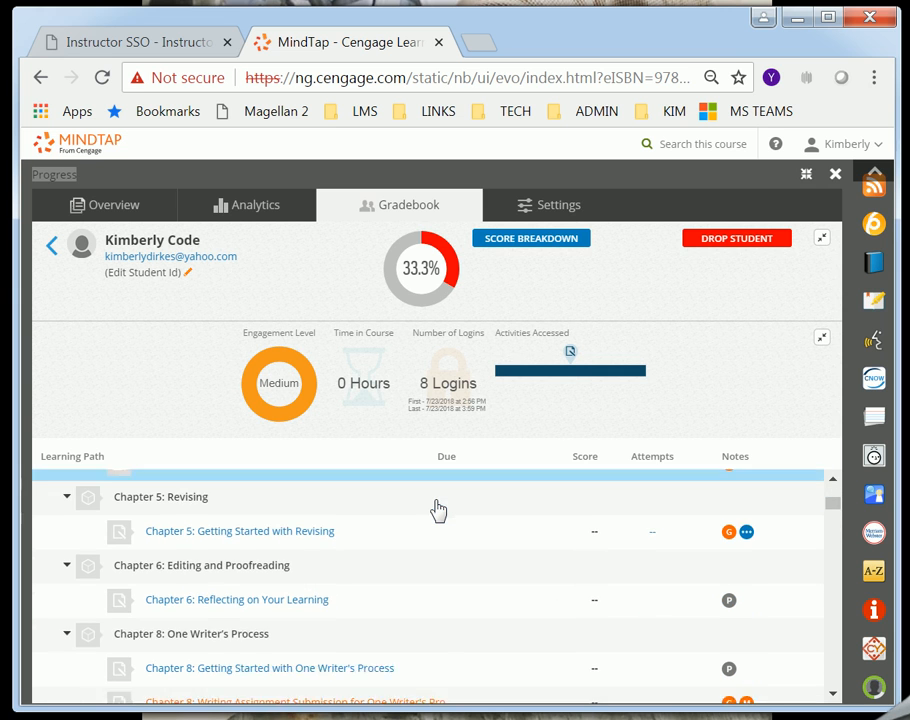
{"action": "scroll", "coordinate": [437, 509], "scroll_direction": "down", "scroll_amount": 5}
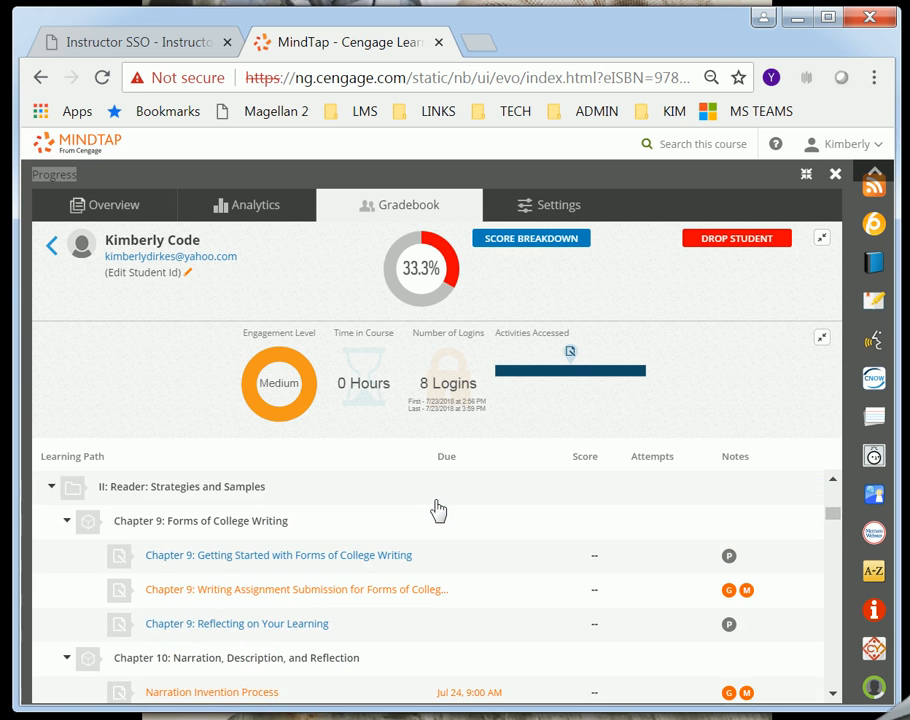
{"action": "scroll", "coordinate": [437, 509], "scroll_direction": "down", "scroll_amount": 5}
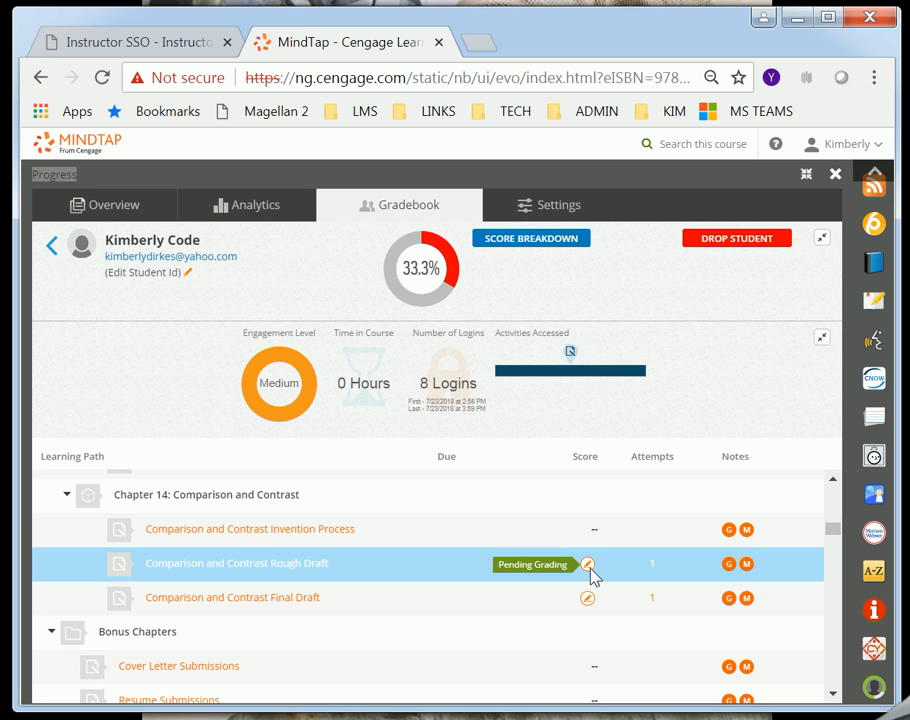
{"action": "left_click", "coordinate": [589, 565]}
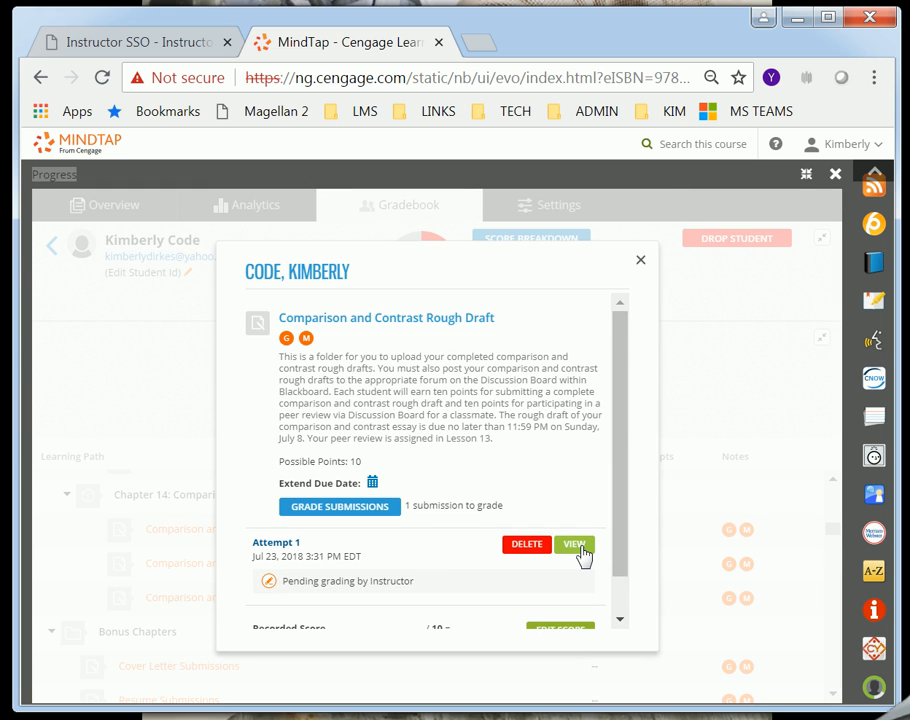
{"action": "left_click", "coordinate": [580, 550]}
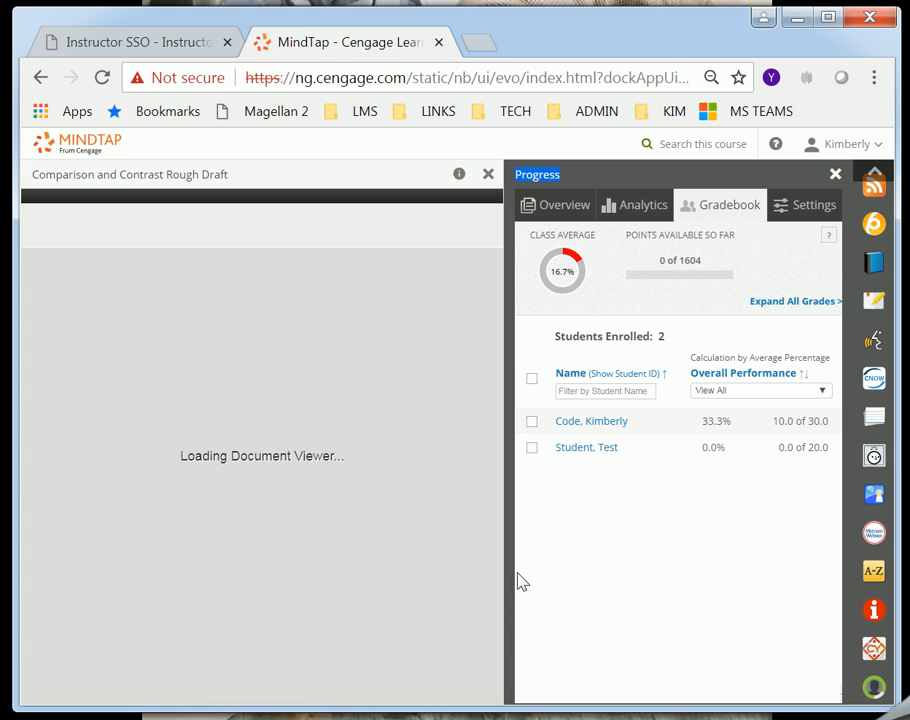
{"action": "left_click", "coordinate": [836, 175]}
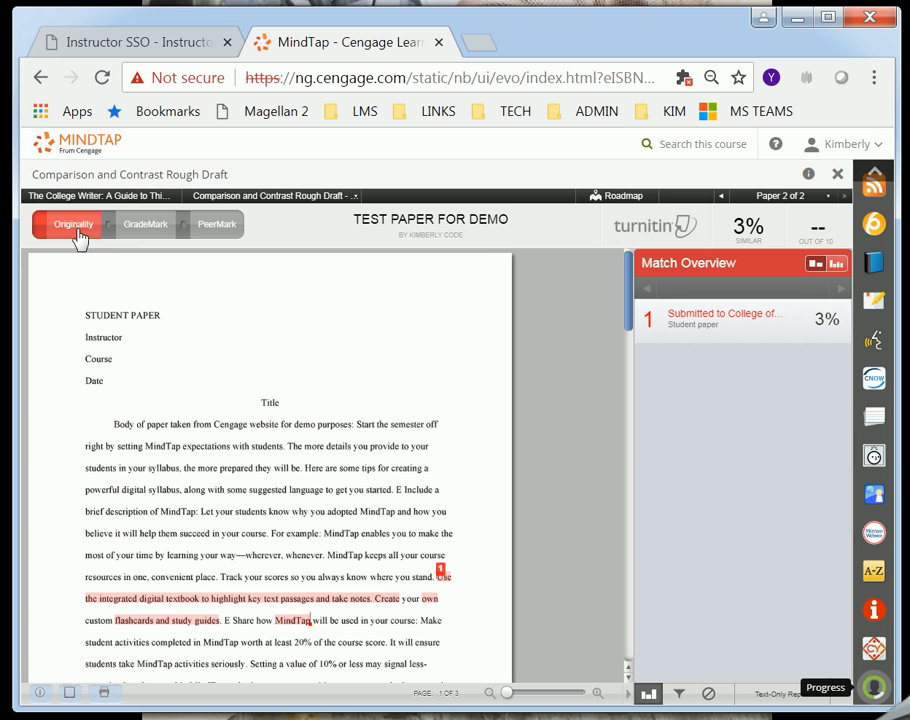
Look over the paper's originality matches, switch to GradeMark, and mark the first two body lines with the "avoid" QuickMark
{"action": "scroll", "coordinate": [260, 387], "scroll_direction": "down", "scroll_amount": 4}
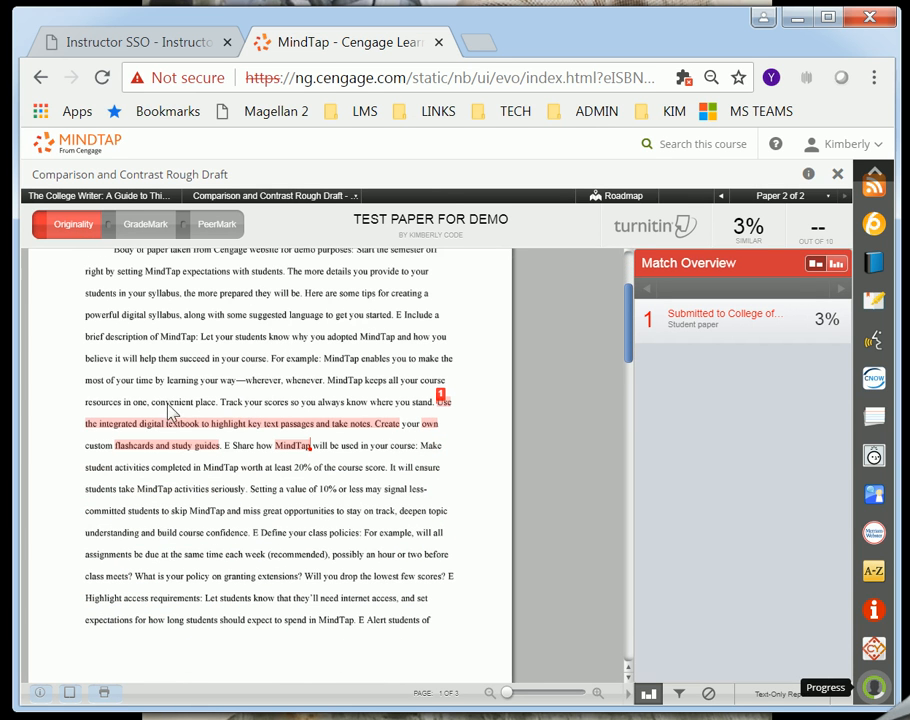
{"action": "scroll", "coordinate": [405, 358], "scroll_direction": "up", "scroll_amount": 2}
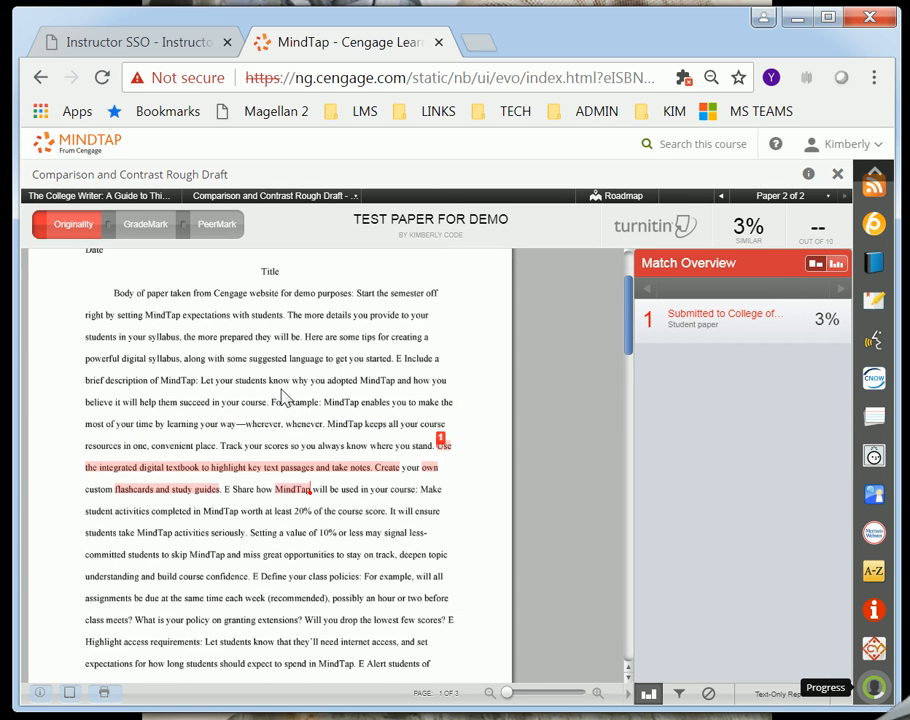
{"action": "scroll", "coordinate": [285, 395], "scroll_direction": "up", "scroll_amount": 1}
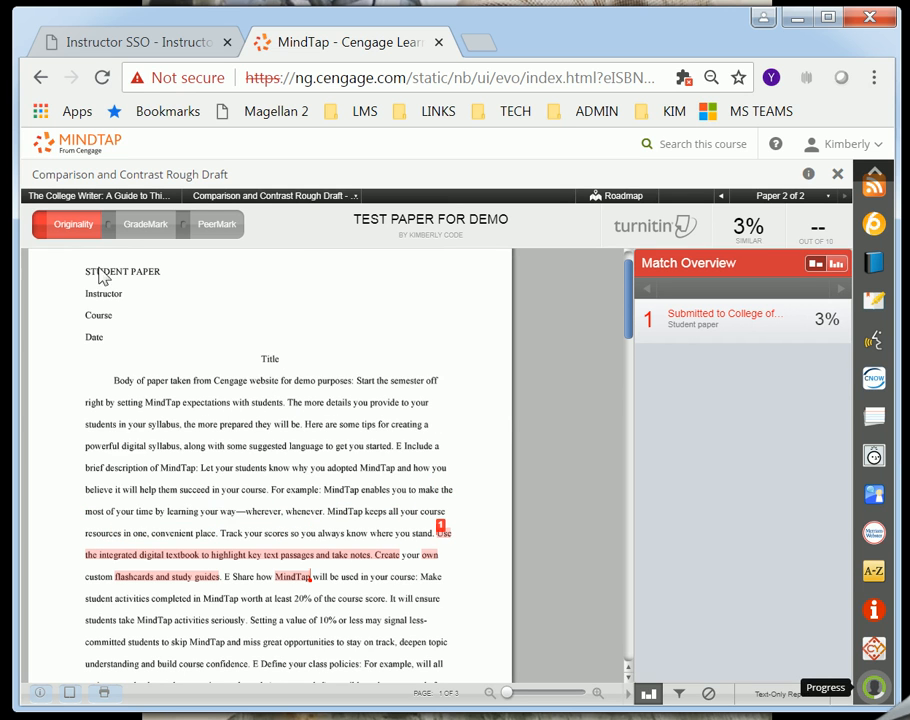
{"action": "left_click", "coordinate": [127, 228]}
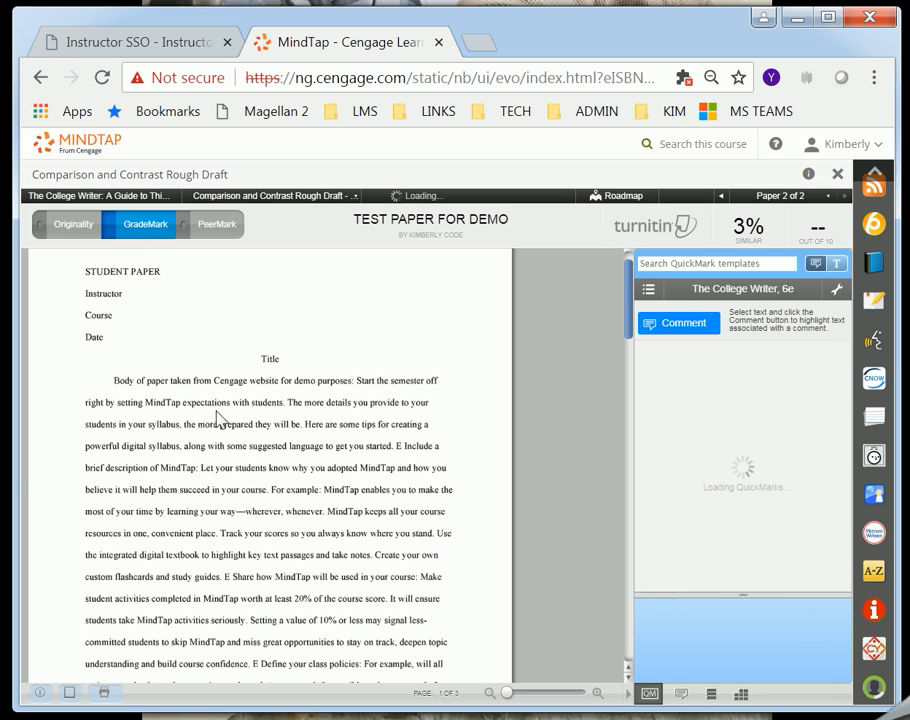
{"action": "left_click_drag", "start_coordinate": [114, 380], "coordinate": [235, 420]}
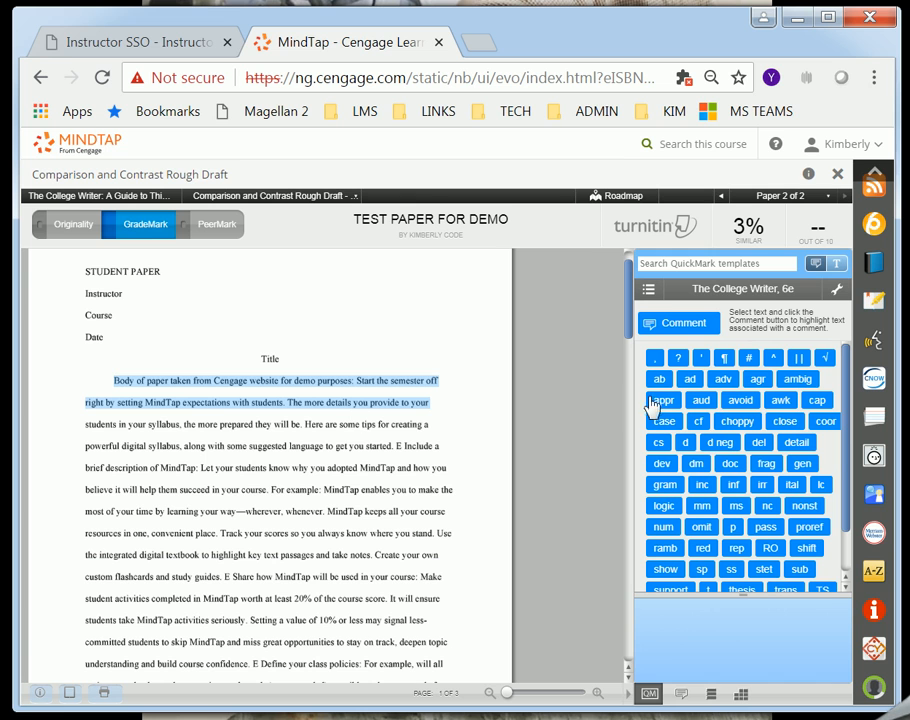
{"action": "left_click", "coordinate": [742, 403]}
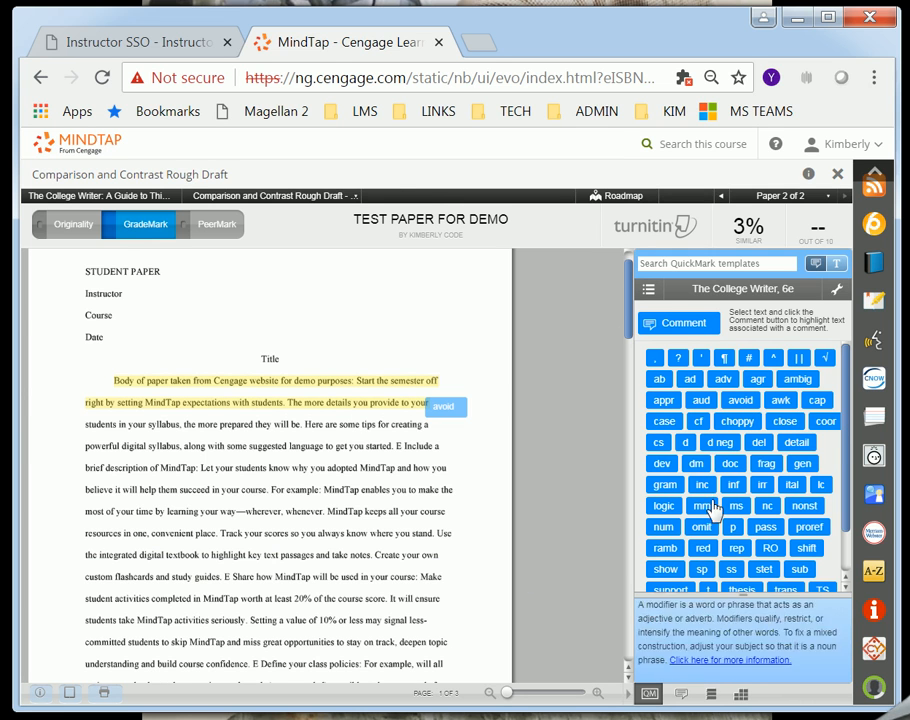
Add the comment "REvise this idea..." with a purple highlight to the passage starting at "them succeed in your course"
{"action": "left_click_drag", "start_coordinate": [159, 490], "coordinate": [297, 511]}
{"action": "left_click", "coordinate": [673, 330]}
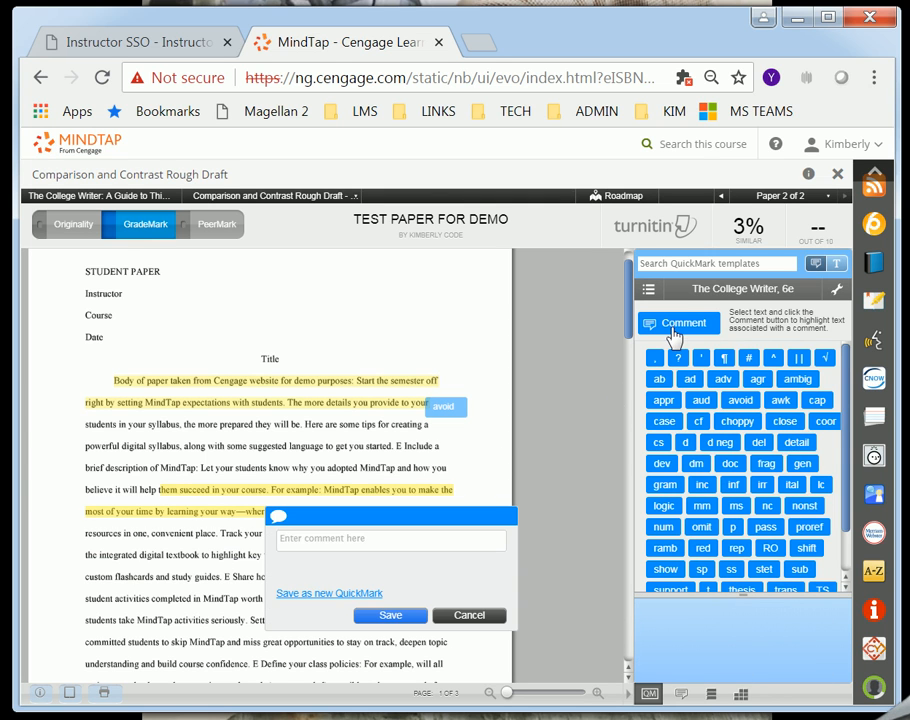
{"action": "type", "text": "REvise this idea.."}
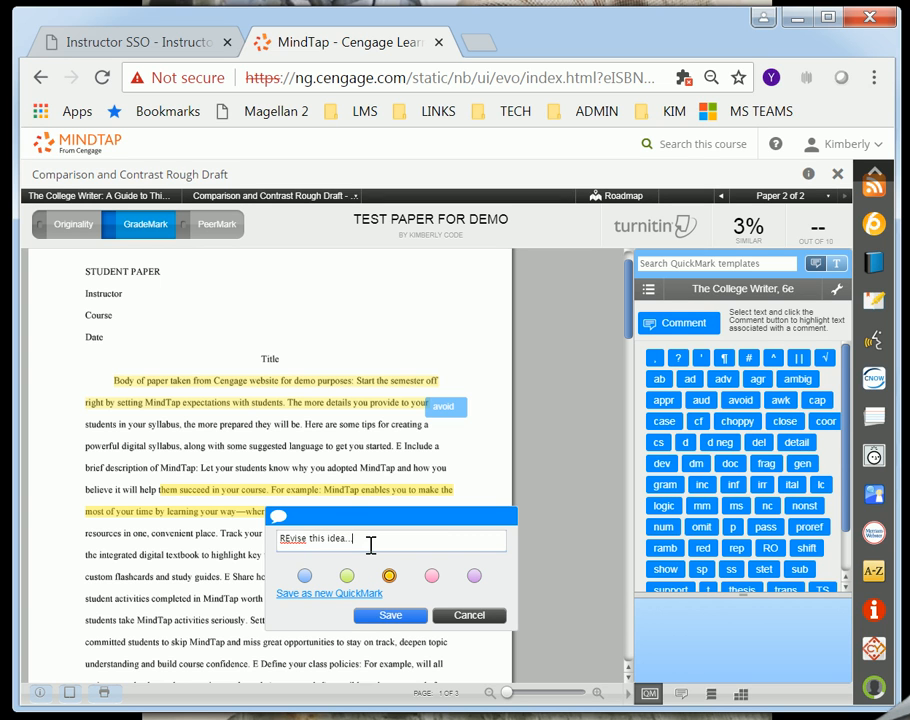
{"action": "left_click", "coordinate": [474, 577]}
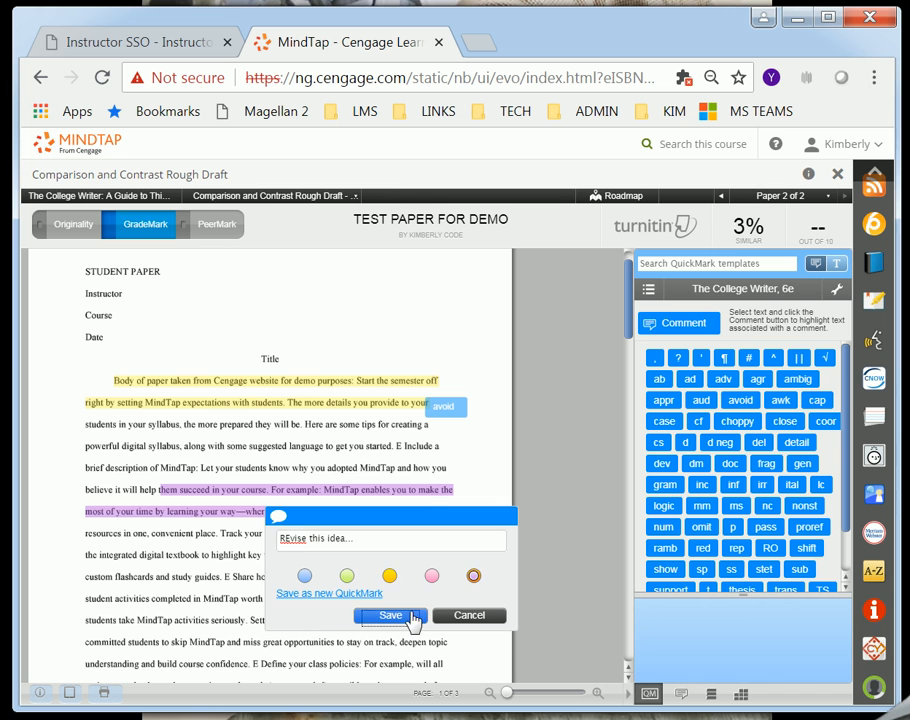
{"action": "left_click", "coordinate": [412, 615]}
Apply the "coor" QuickMark to the "custom flashcards" passage and the "doc" QuickMark to the print rental sentence on page 2
{"action": "scroll", "coordinate": [180, 474], "scroll_direction": "down", "scroll_amount": 3}
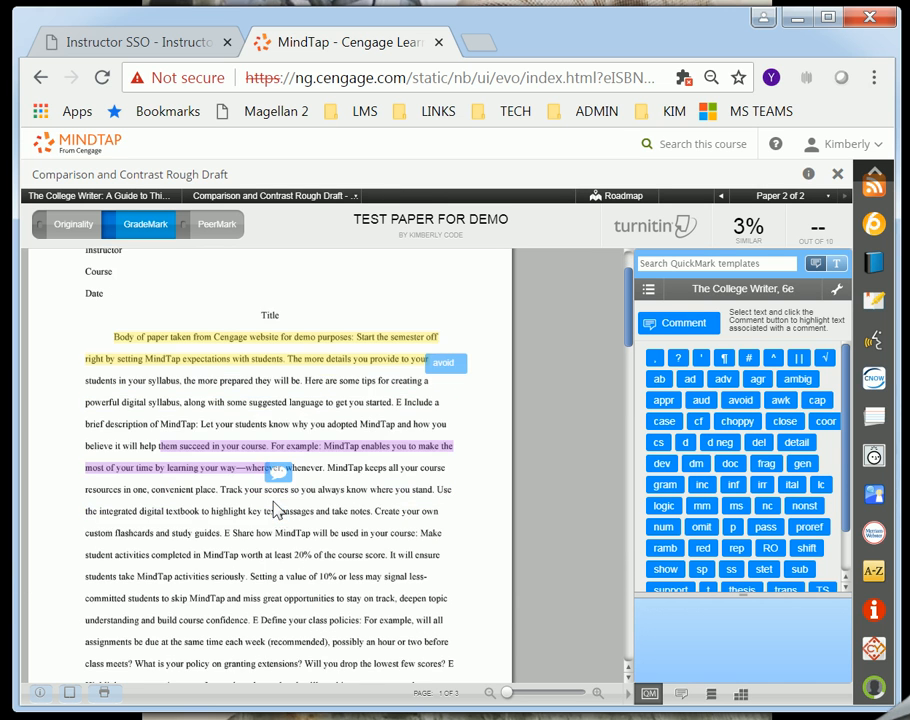
{"action": "left_click_drag", "start_coordinate": [85, 445], "coordinate": [316, 490]}
{"action": "left_click", "coordinate": [825, 421]}
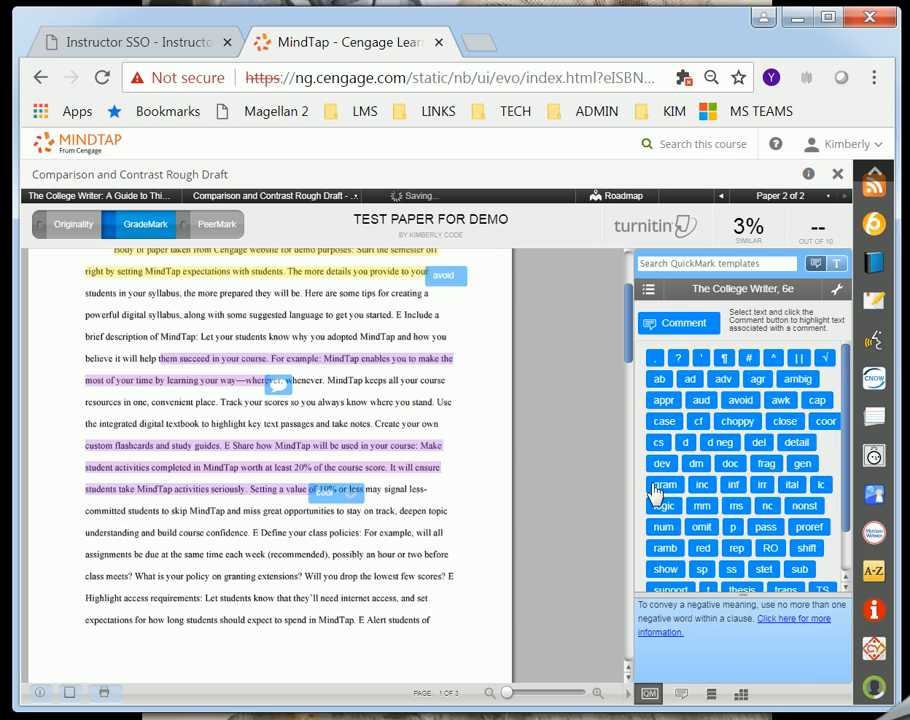
{"action": "scroll", "coordinate": [431, 473], "scroll_direction": "down", "scroll_amount": 10}
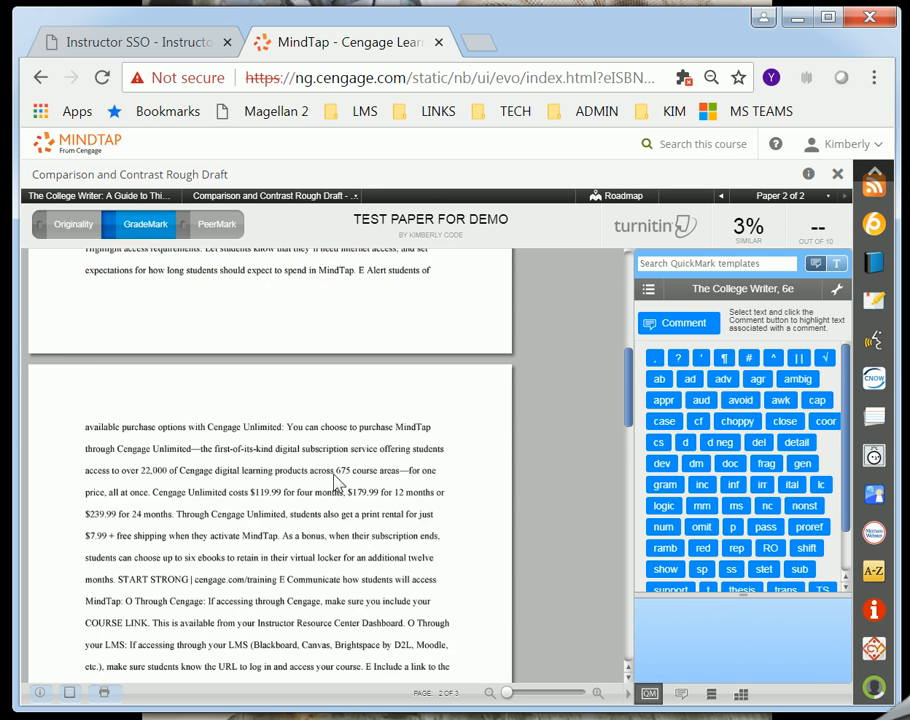
{"action": "left_click_drag", "start_coordinate": [173, 427], "coordinate": [233, 450]}
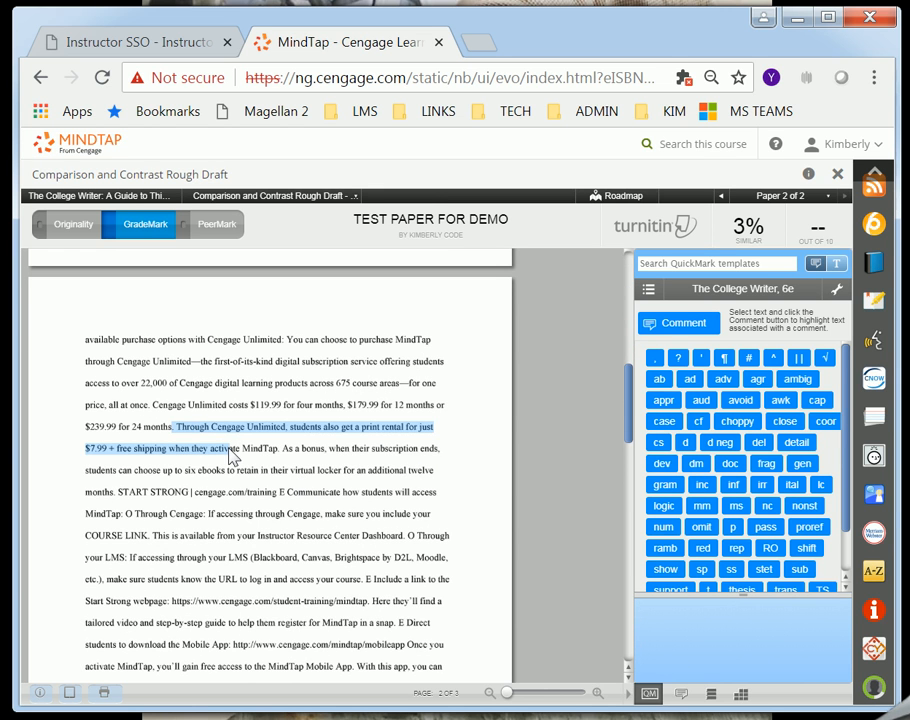
{"action": "left_click", "coordinate": [730, 463]}
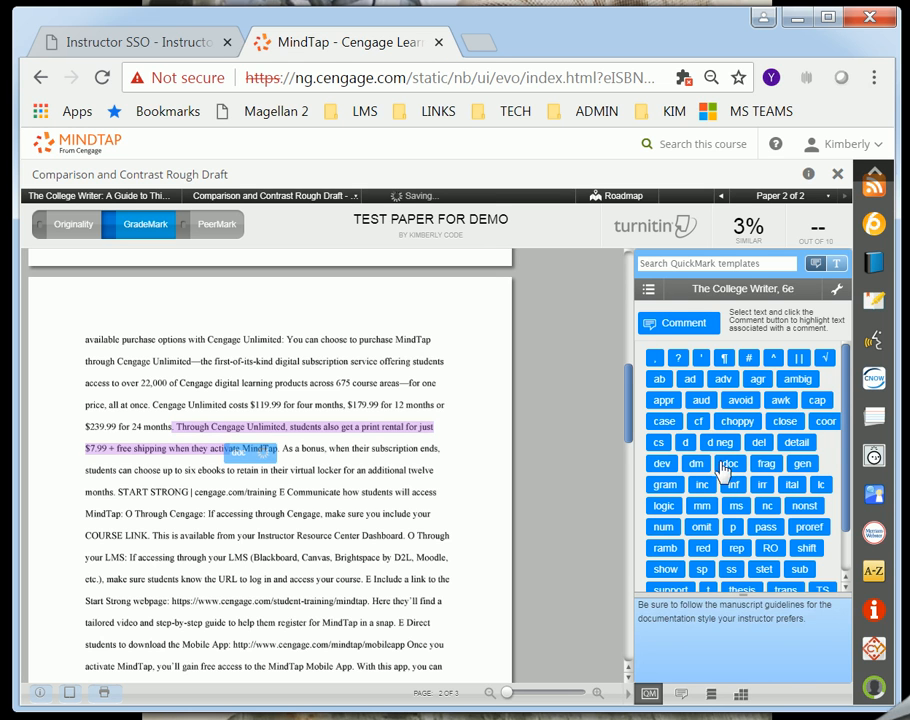
{"action": "scroll", "coordinate": [425, 537], "scroll_direction": "down", "scroll_amount": 1}
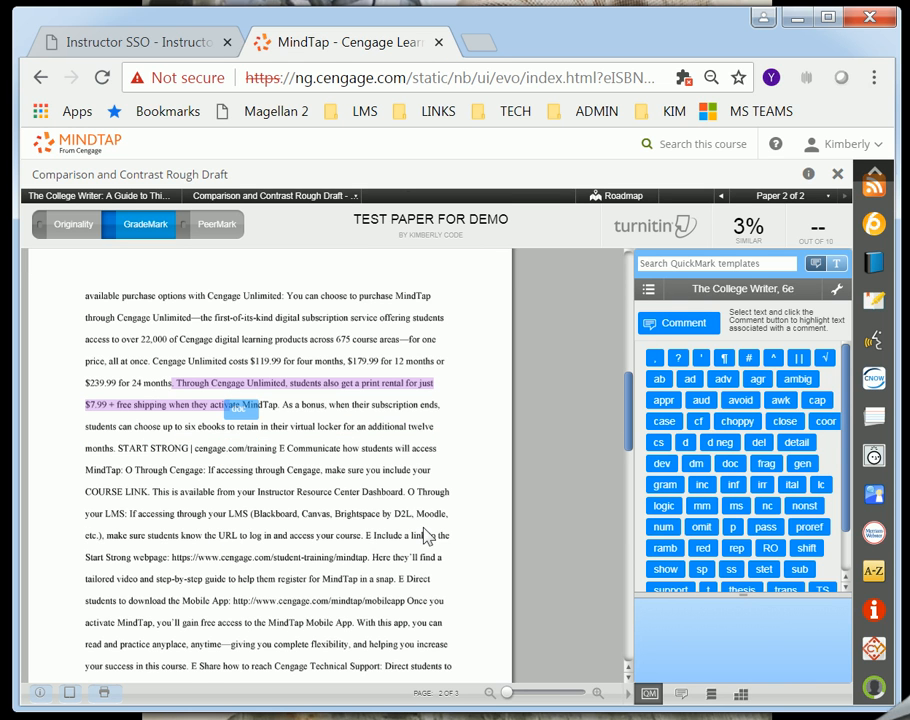
Save a general text comment on the paper reading "Feedback for the paper as a whole............."
{"action": "left_click", "coordinate": [682, 694]}
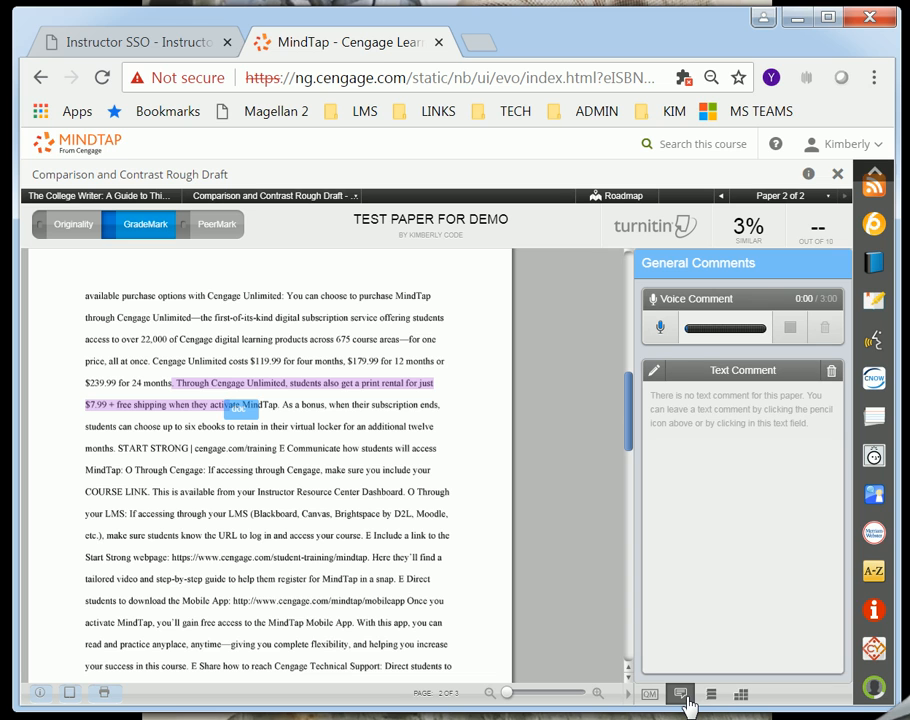
{"action": "left_click", "coordinate": [709, 563]}
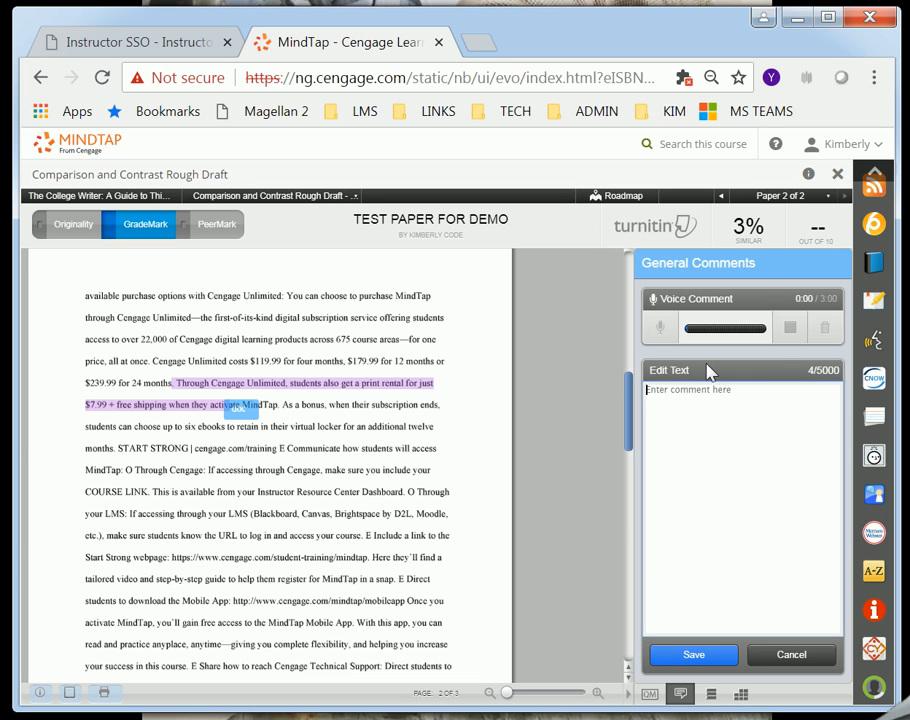
{"action": "type", "text": "F"}
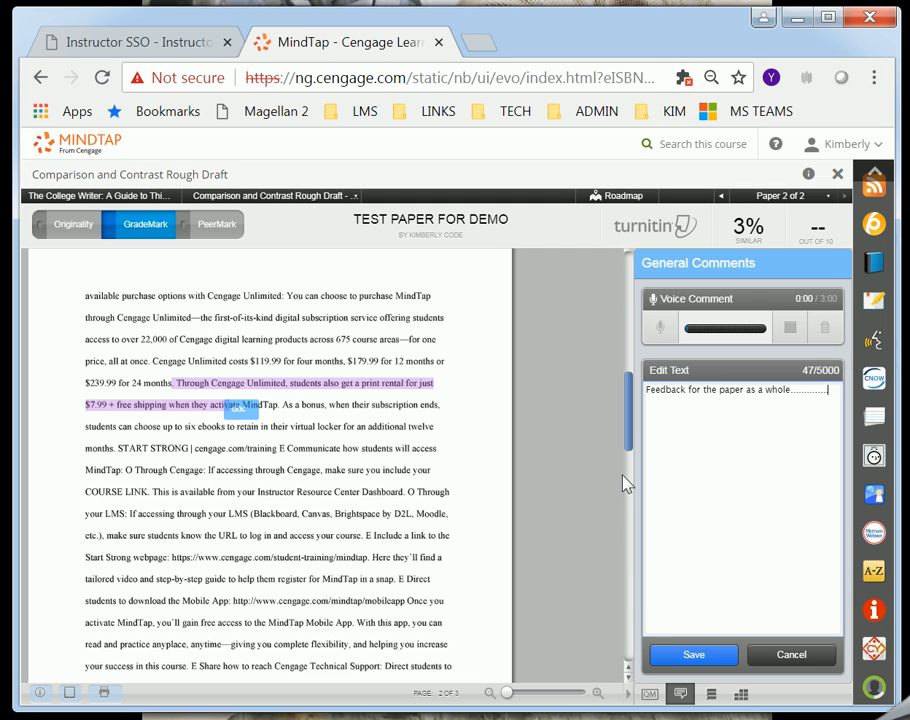
{"action": "left_click", "coordinate": [722, 657]}
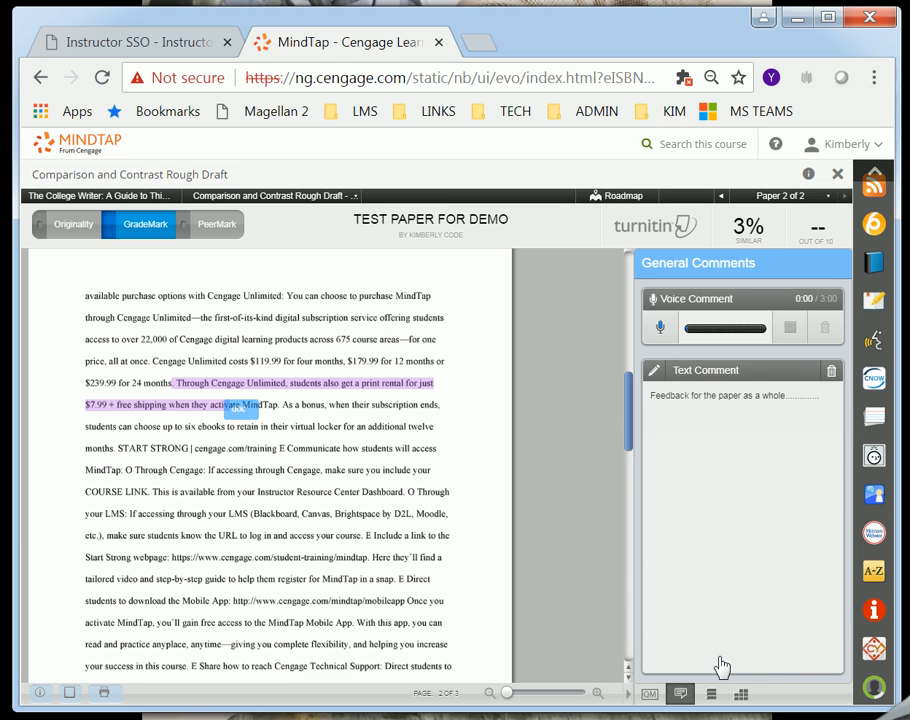
Start a voice comment, allowing microphone and camera access in both the browser and Flash Player, and check the microphone settings
{"action": "left_click", "coordinate": [660, 327]}
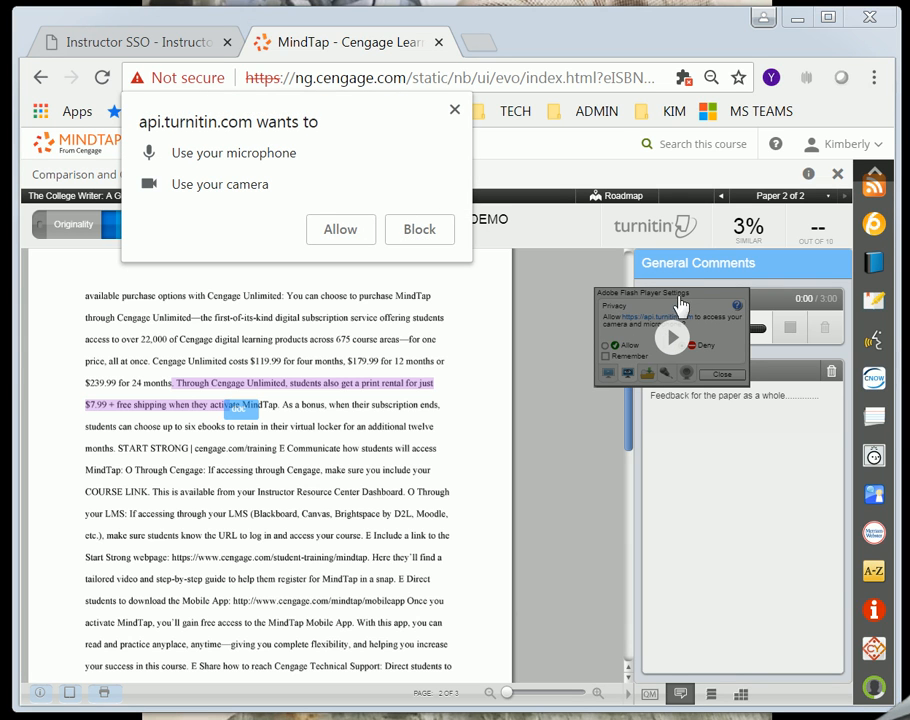
{"action": "left_click", "coordinate": [349, 238]}
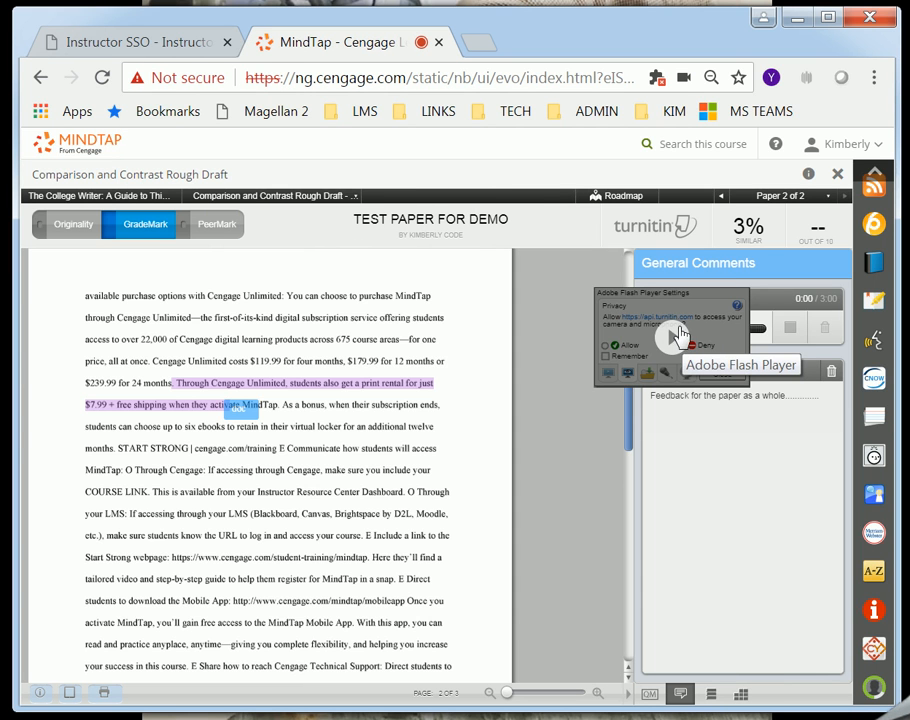
{"action": "left_click", "coordinate": [686, 331]}
{"action": "left_click", "coordinate": [610, 345]}
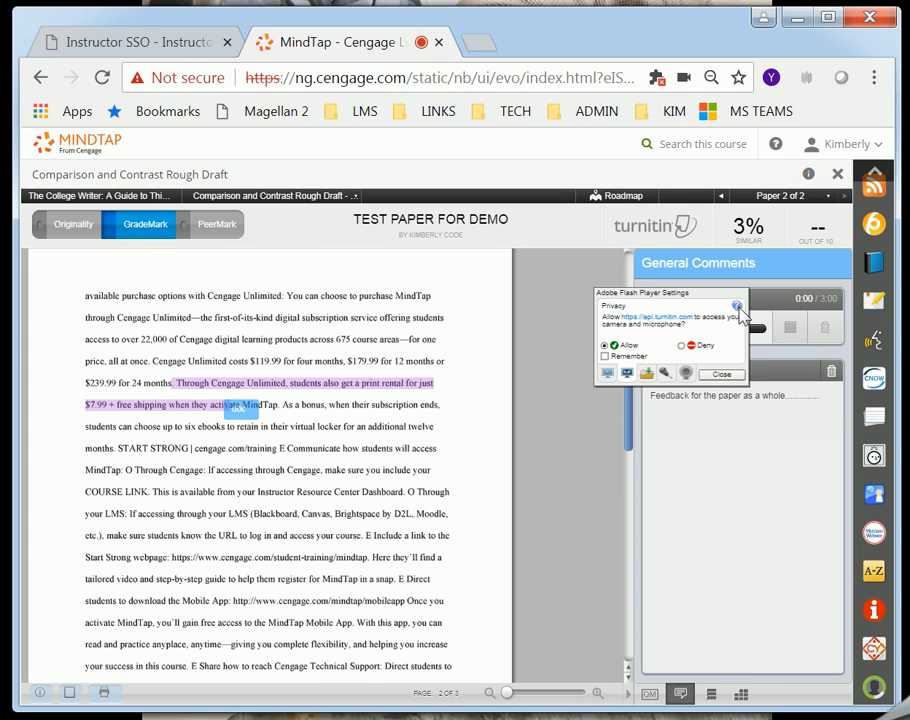
{"action": "left_click", "coordinate": [666, 373]}
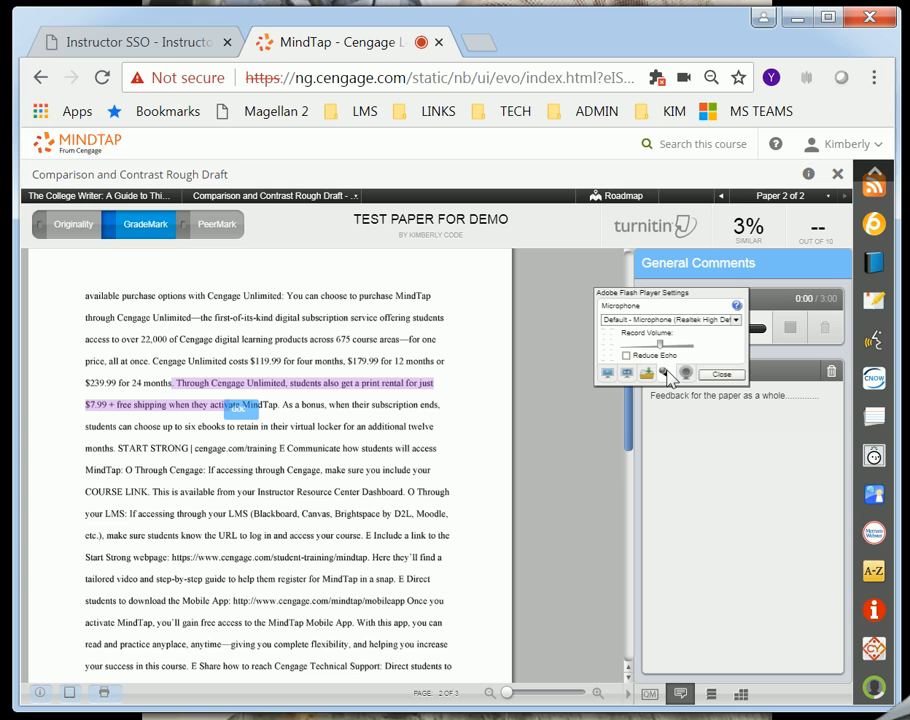
{"action": "left_click", "coordinate": [719, 375]}
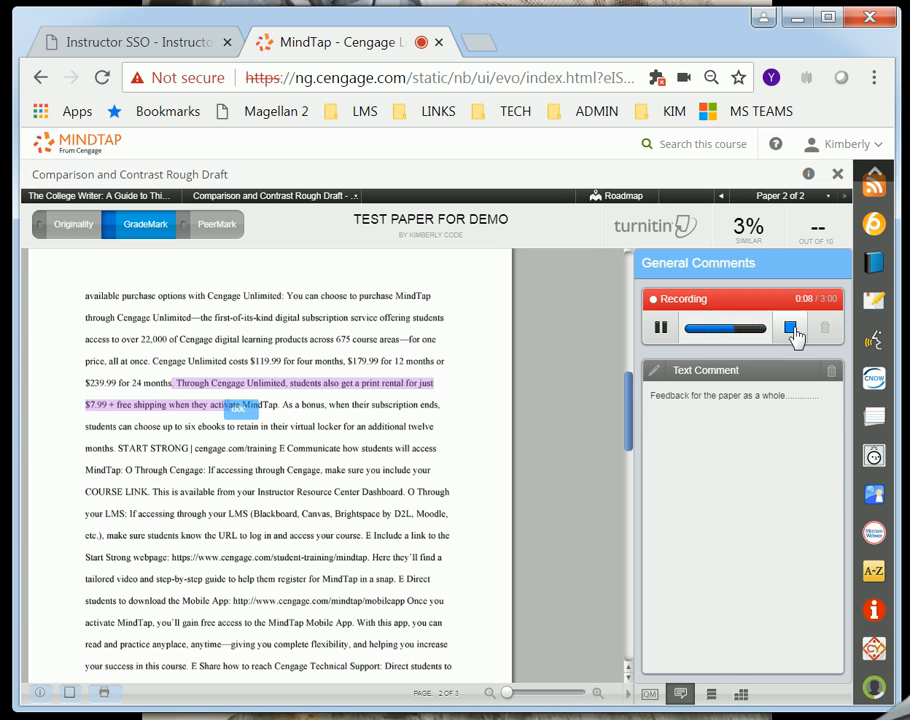
Pause and resume the voice comment recording, and stop it when the spoken feedback is complete
{"action": "left_click", "coordinate": [662, 328]}
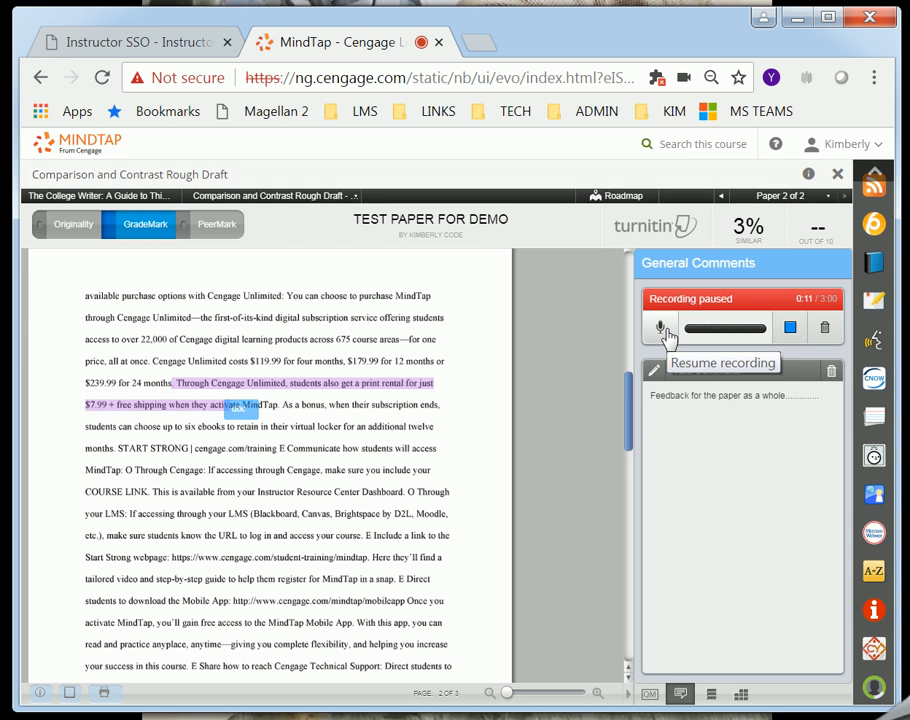
{"action": "left_click", "coordinate": [664, 329]}
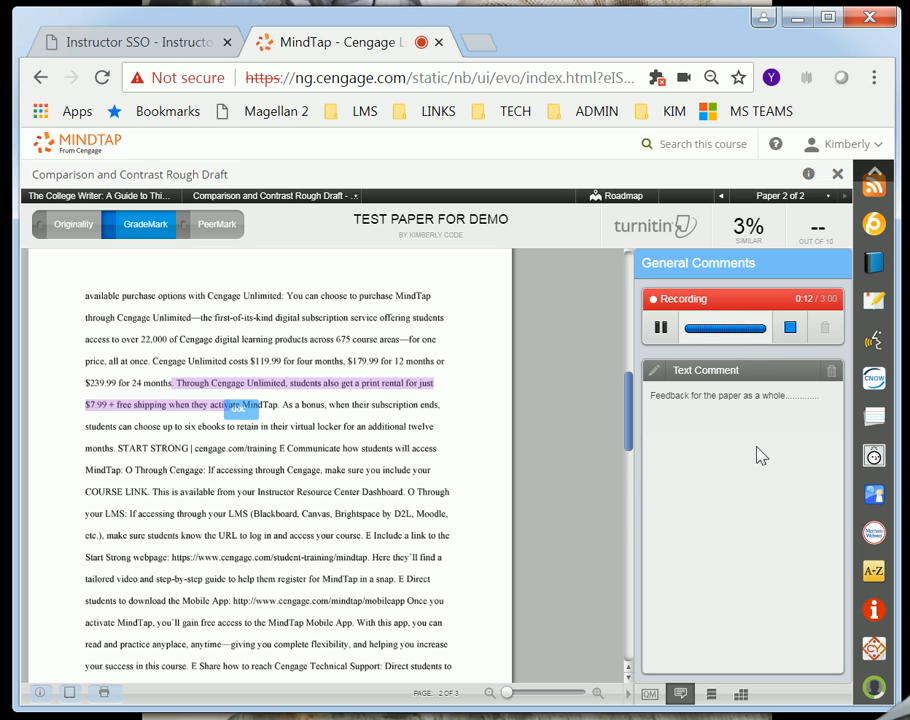
{"action": "left_click", "coordinate": [790, 327]}
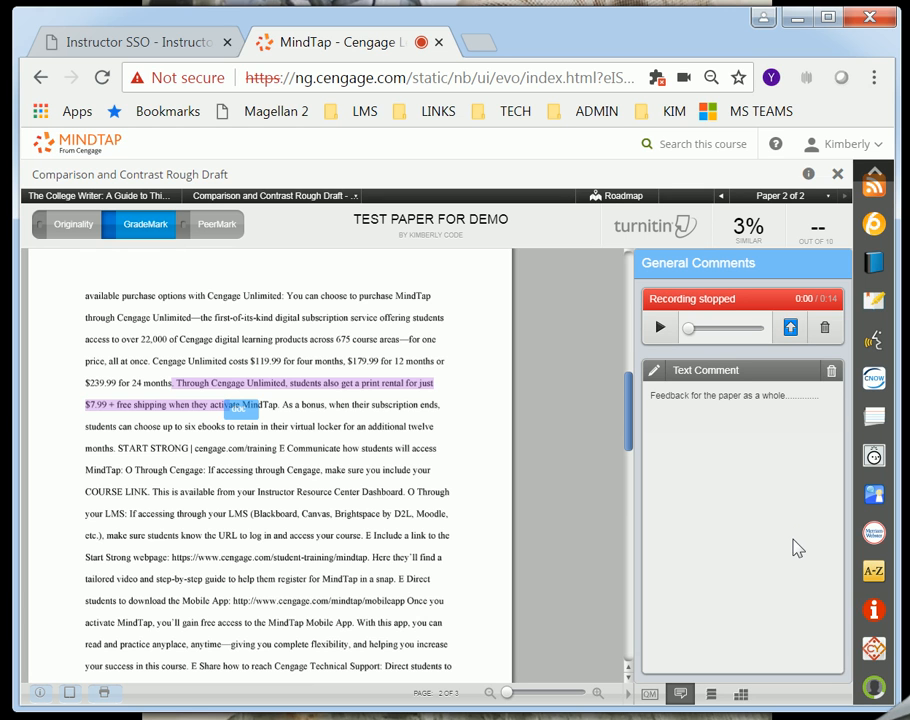
Stay on the paper instead of discarding the unsaved recording, and save the voice comment
{"action": "scroll", "coordinate": [797, 553], "scroll_direction": "down", "scroll_amount": 1}
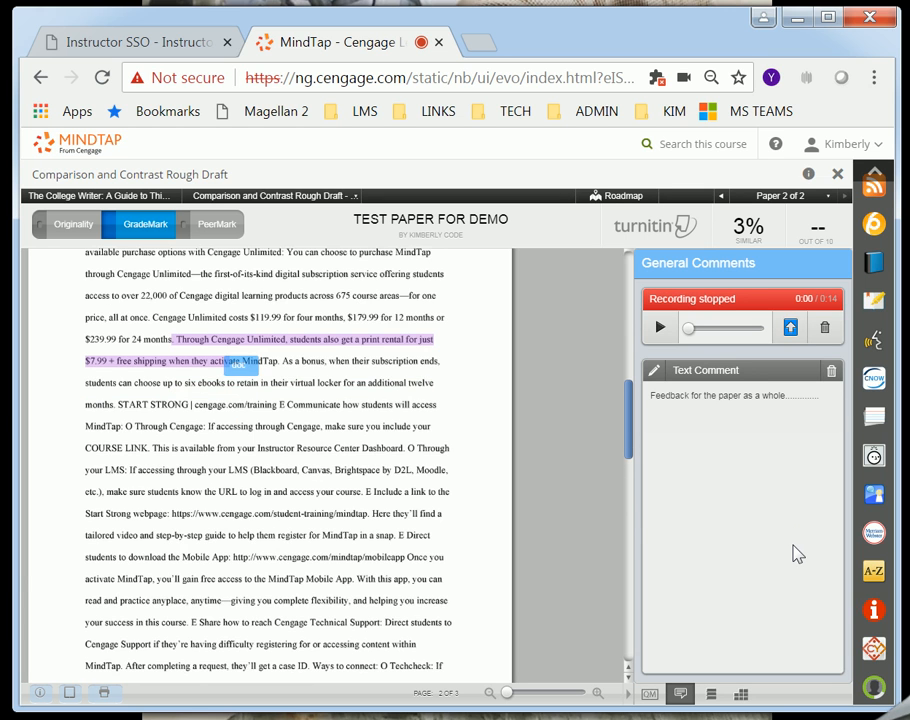
{"action": "scroll", "coordinate": [797, 553], "scroll_direction": "up", "scroll_amount": 1}
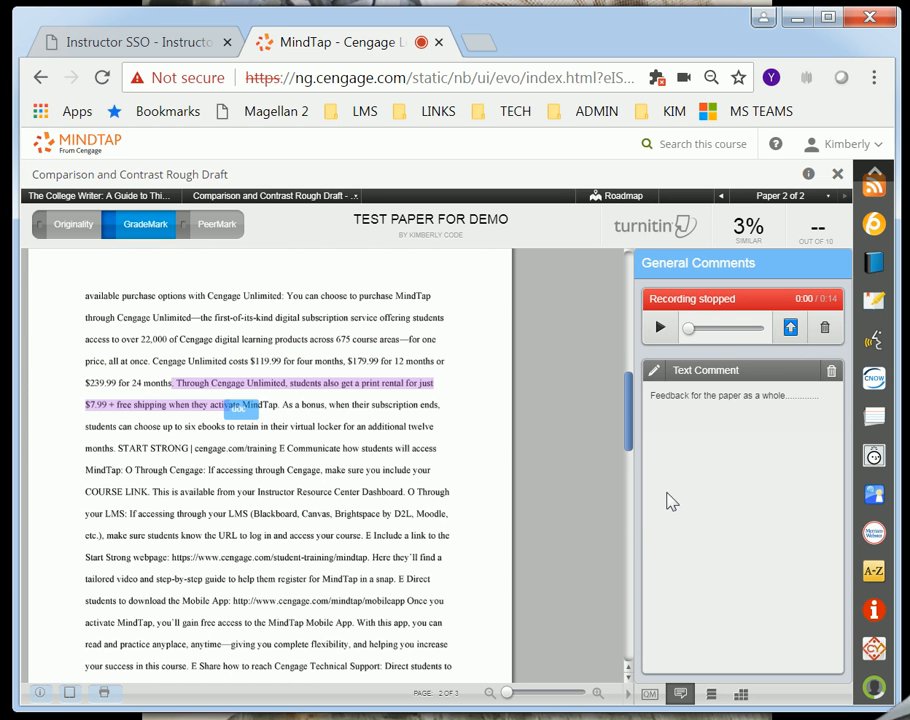
{"action": "scroll", "coordinate": [550, 443], "scroll_direction": "down", "scroll_amount": 6}
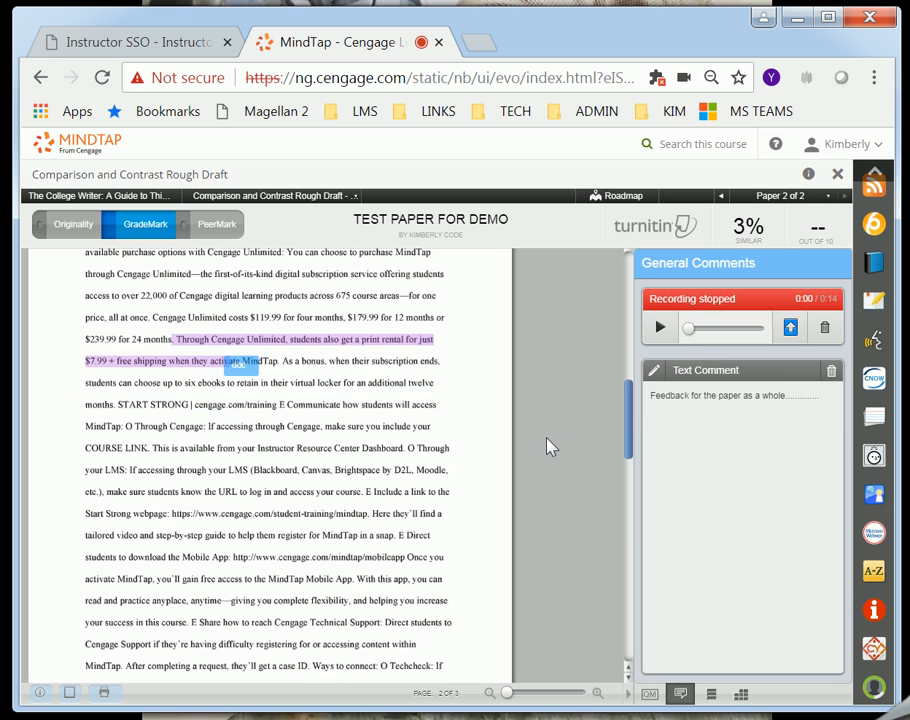
{"action": "scroll", "coordinate": [553, 522], "scroll_direction": "down", "scroll_amount": 1}
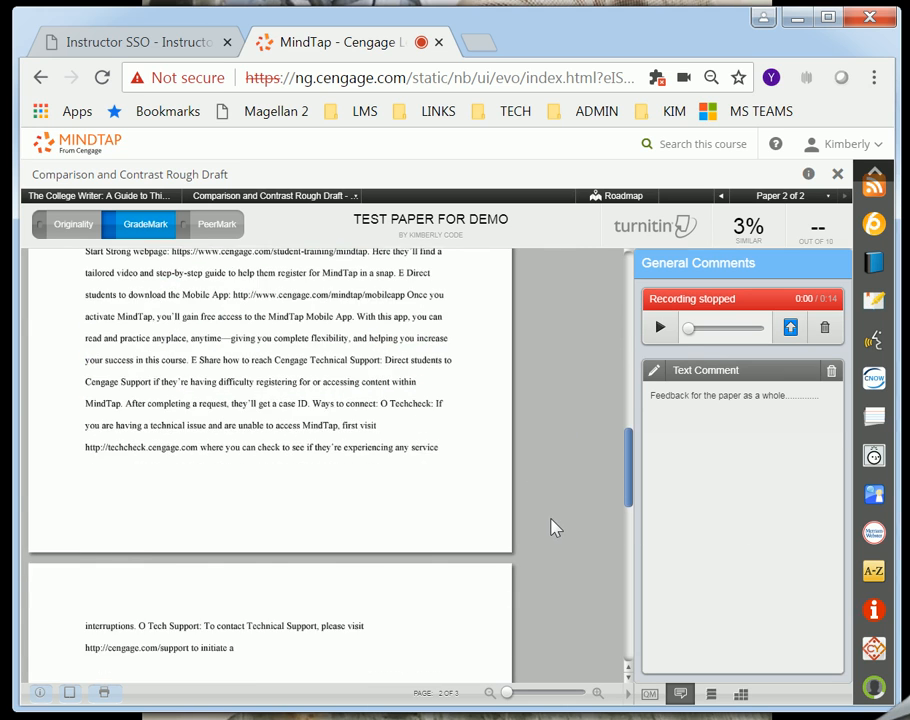
{"action": "scroll", "coordinate": [550, 524], "scroll_direction": "up", "scroll_amount": 20}
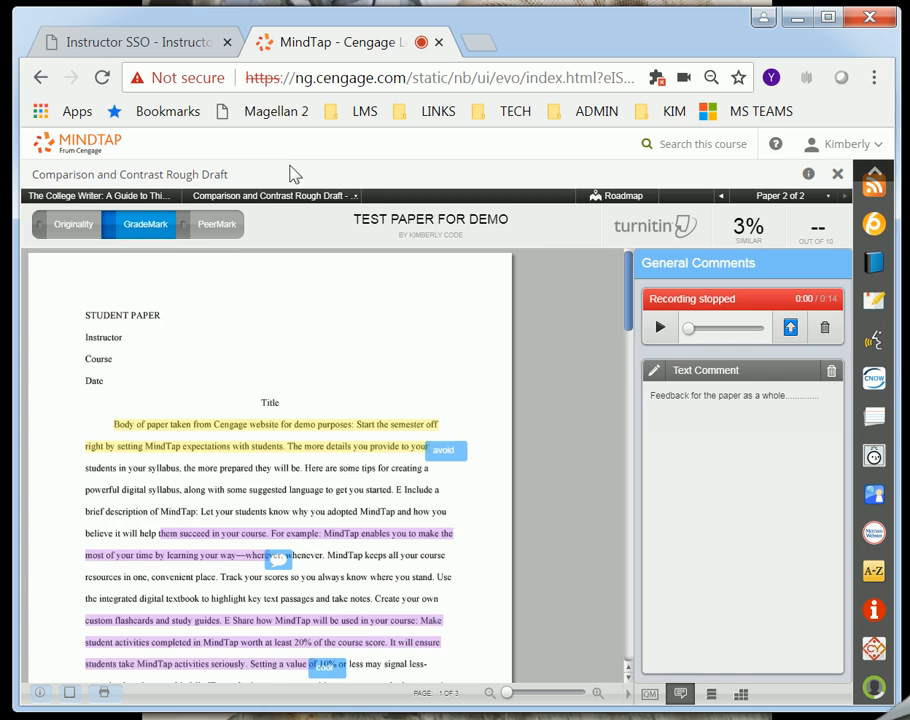
{"action": "left_click", "coordinate": [222, 230]}
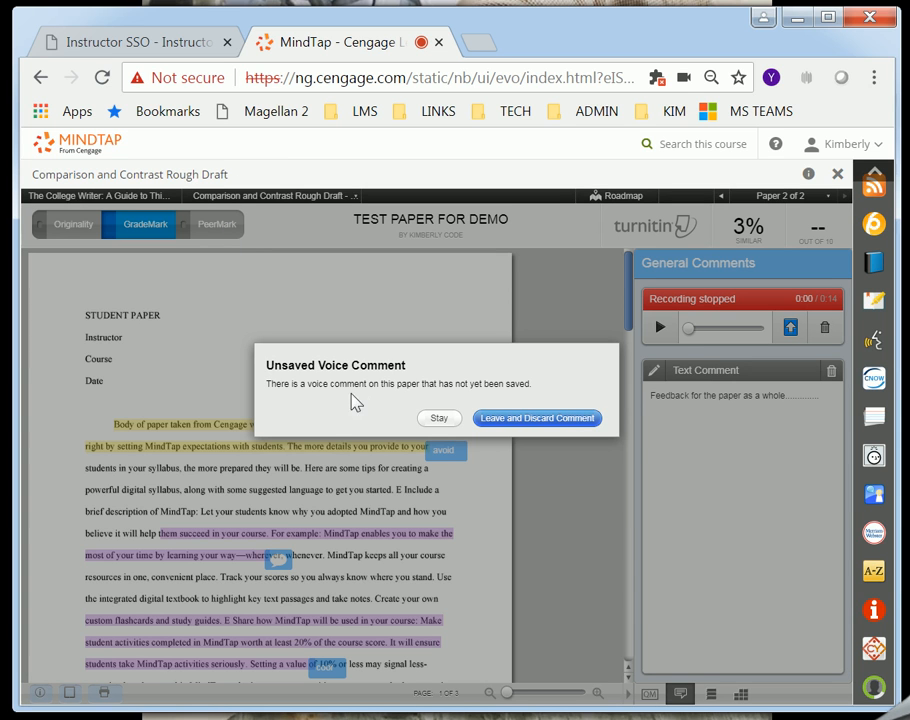
{"action": "left_click", "coordinate": [439, 420]}
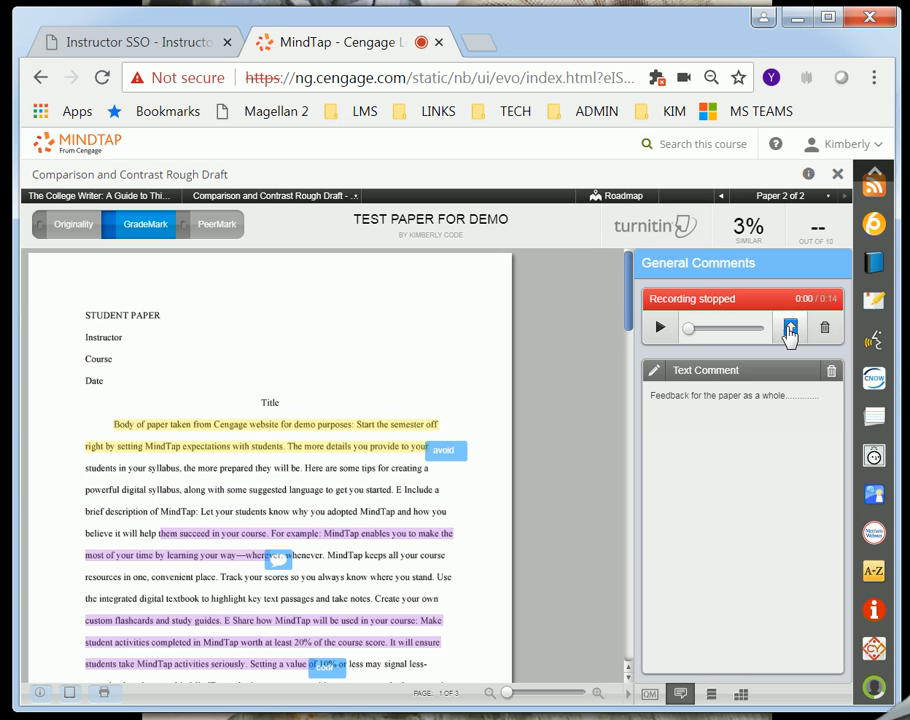
{"action": "left_click", "coordinate": [790, 330]}
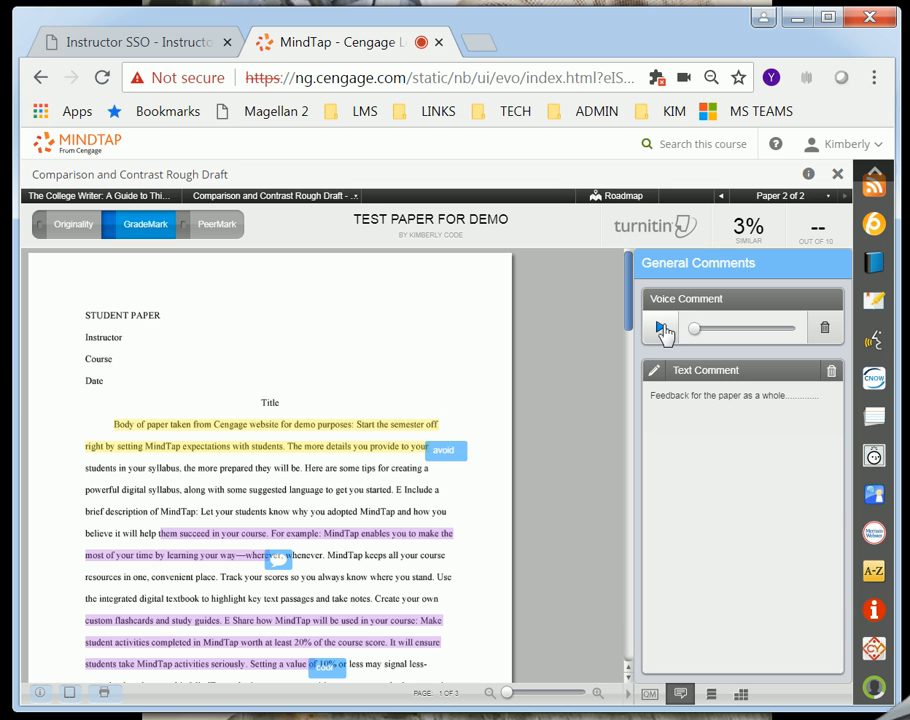
Check the paper's PeerMark view for peer reviews of the Comparison and Contrast Rough Draft
{"action": "left_click", "coordinate": [216, 227]}
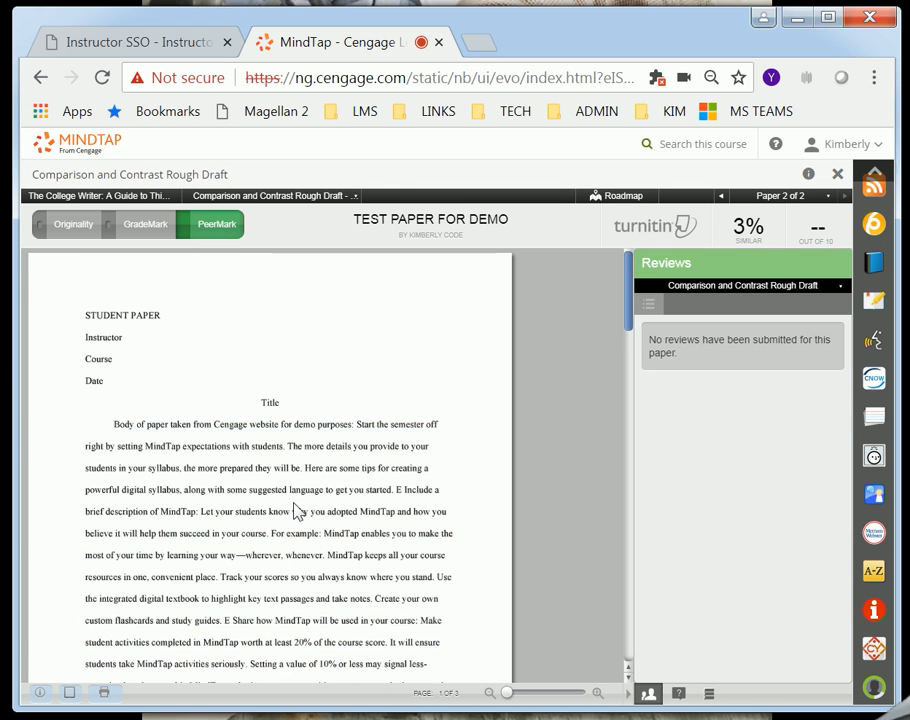
{"action": "scroll", "coordinate": [296, 511], "scroll_direction": "down", "scroll_amount": 6}
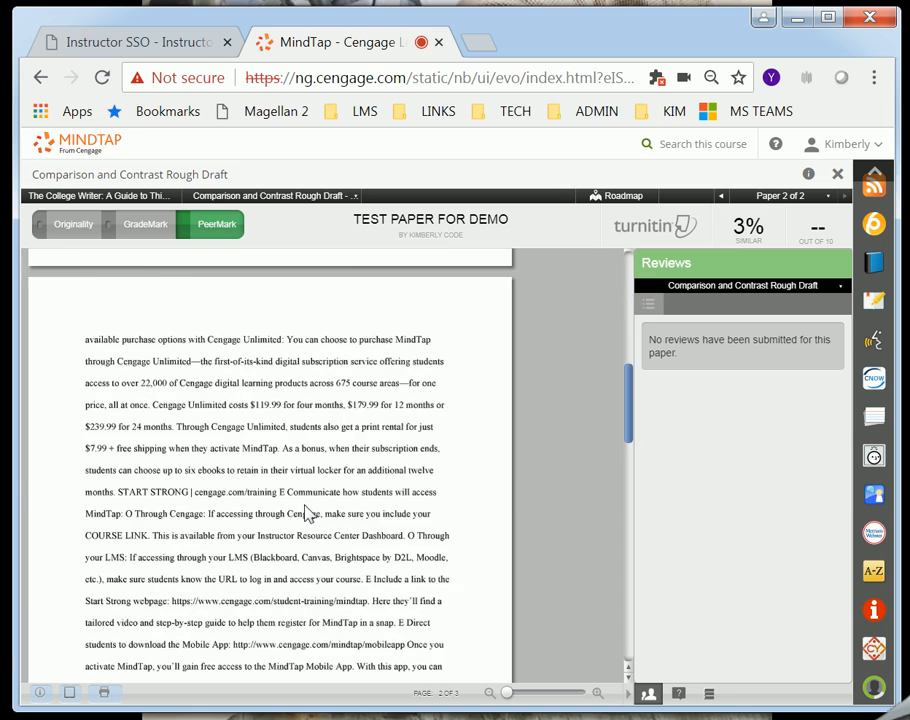
{"action": "scroll", "coordinate": [307, 513], "scroll_direction": "down", "scroll_amount": 5}
{"action": "scroll", "coordinate": [311, 520], "scroll_direction": "up", "scroll_amount": 9}
{"action": "scroll", "coordinate": [338, 568], "scroll_direction": "up", "scroll_amount": 3}
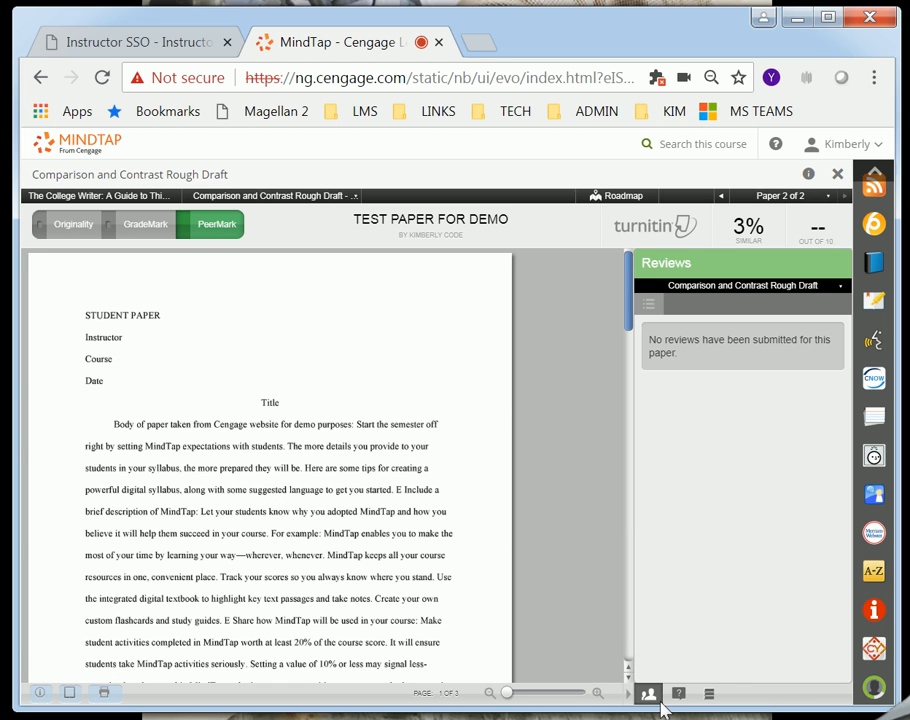
Return to GradeMark and view the paper's comments list by page and its rubric
{"action": "left_click", "coordinate": [150, 225]}
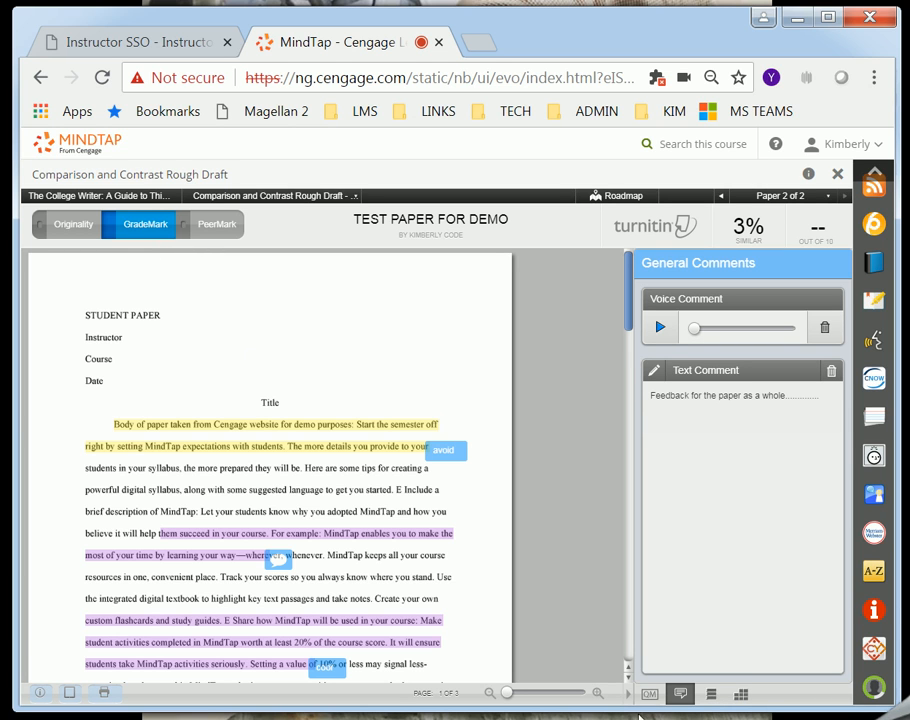
{"action": "left_click", "coordinate": [712, 695]}
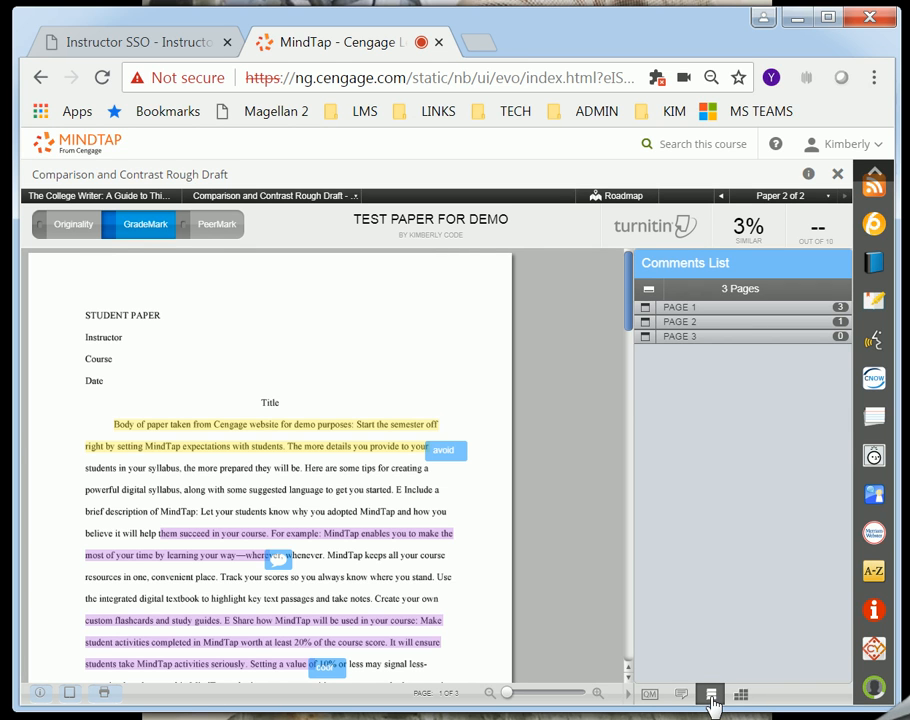
{"action": "left_click", "coordinate": [741, 695]}
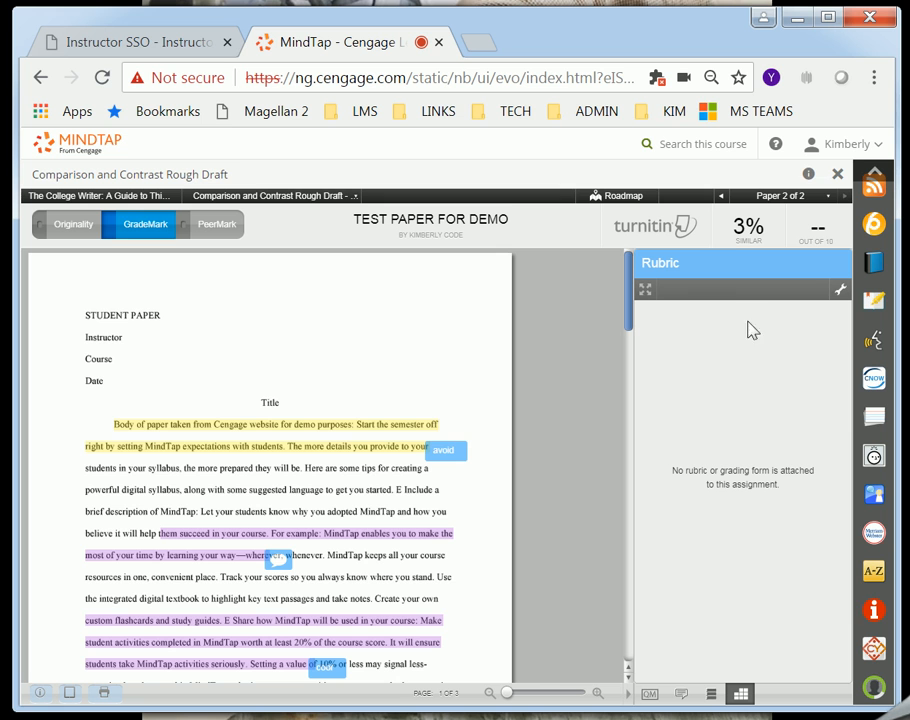
{"action": "scroll", "coordinate": [445, 400], "scroll_direction": "down", "scroll_amount": 3}
{"action": "scroll", "coordinate": [510, 562], "scroll_direction": "down", "scroll_amount": 3}
{"action": "scroll", "coordinate": [518, 569], "scroll_direction": "up", "scroll_amount": 6}
Grade the paper 8 out of 10, cancel the empty inline comment, and close the submission
{"action": "left_click", "coordinate": [817, 226]}
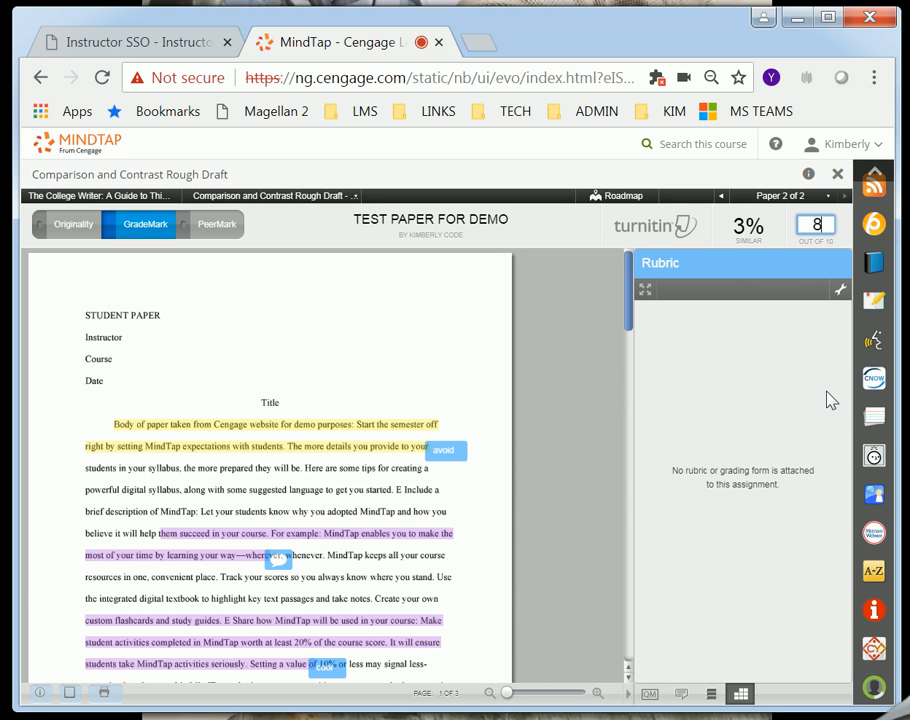
{"action": "left_click", "coordinate": [430, 431]}
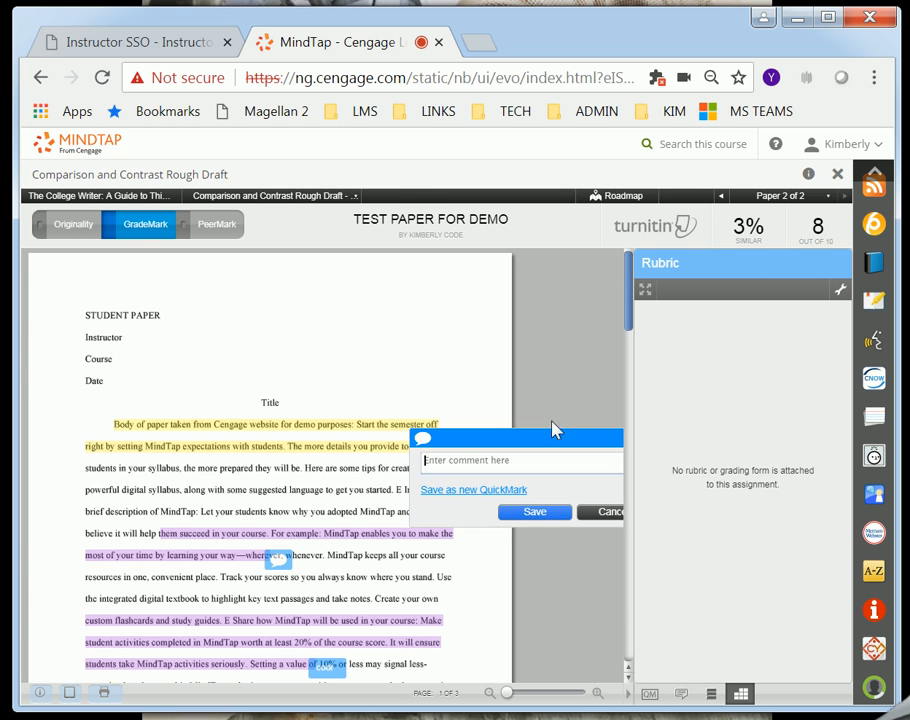
{"action": "left_click_drag", "start_coordinate": [547, 428], "coordinate": [502, 369]}
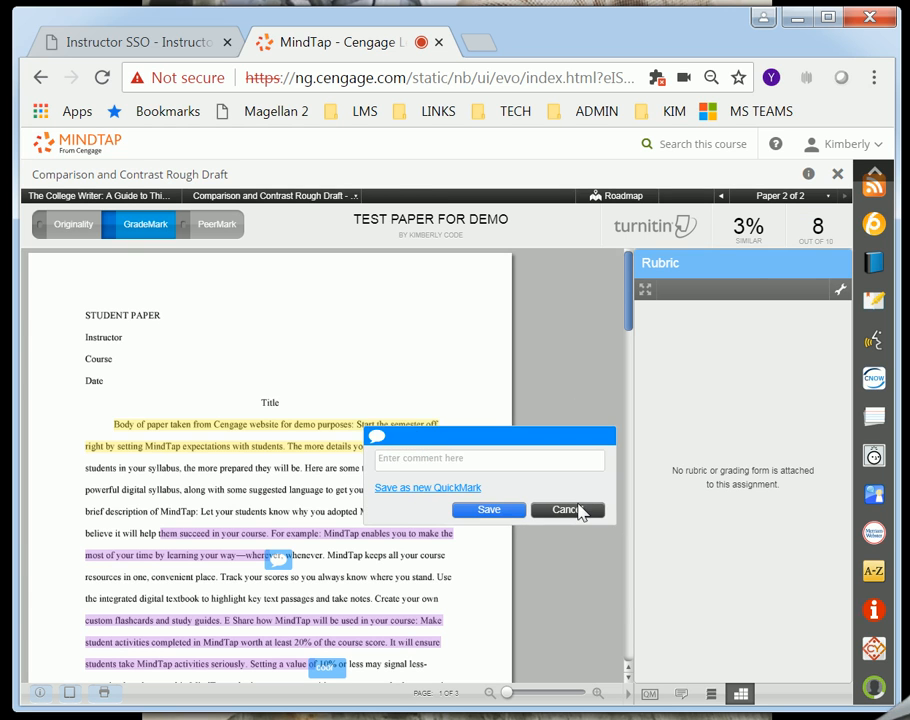
{"action": "left_click", "coordinate": [585, 515]}
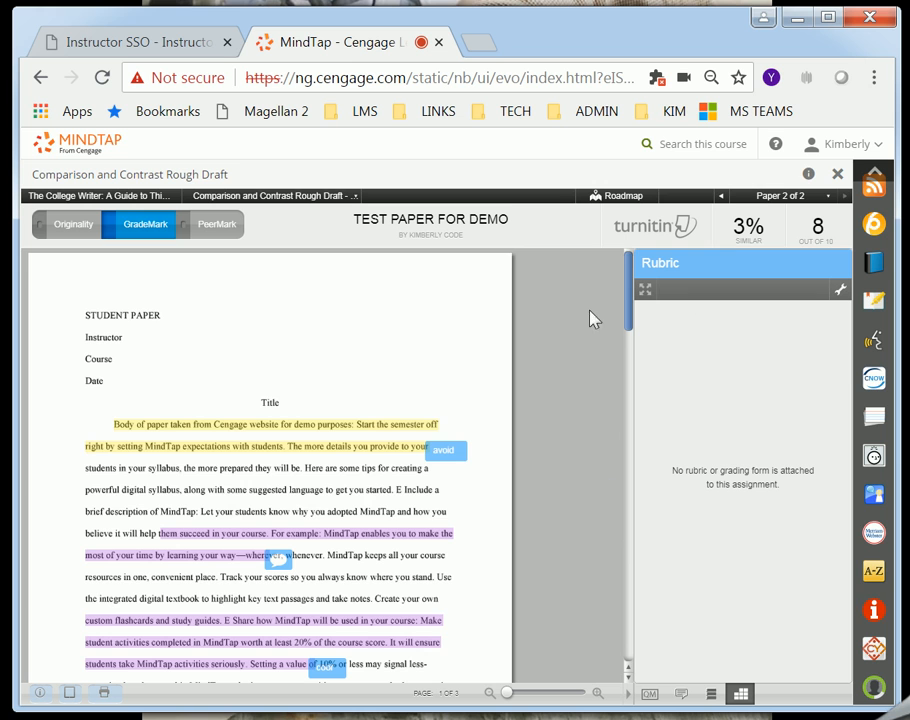
{"action": "scroll", "coordinate": [582, 333], "scroll_direction": "down", "scroll_amount": 1}
{"action": "scroll", "coordinate": [582, 330], "scroll_direction": "up", "scroll_amount": 1}
{"action": "left_click", "coordinate": [838, 175]}
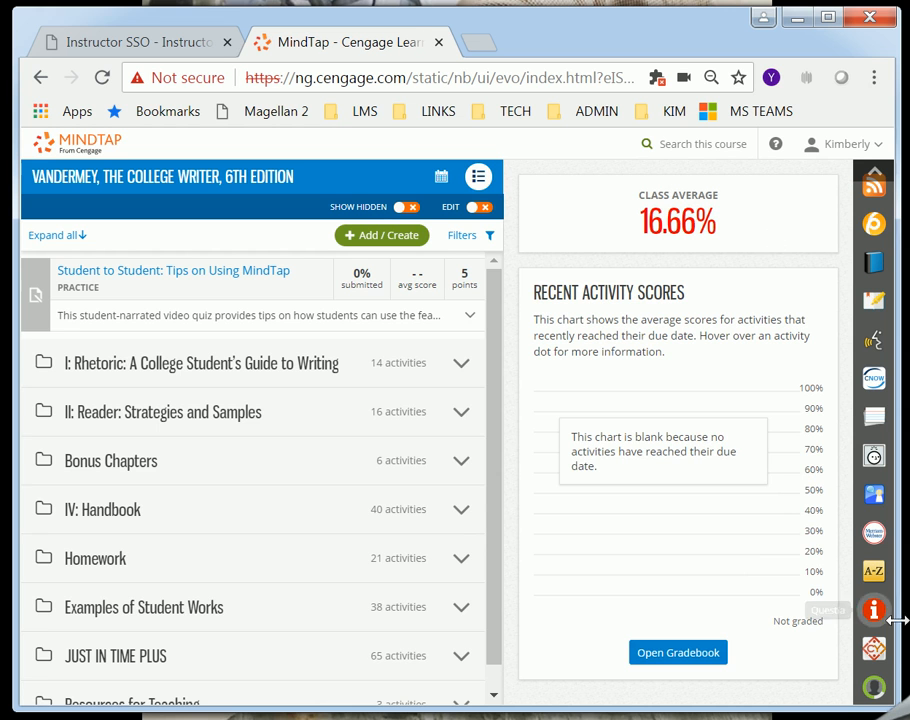
Open the student's gradebook record and examine the attempt and score details of the Chapter 14 Comparison and Contrast Rough Draft
{"action": "left_click", "coordinate": [874, 686]}
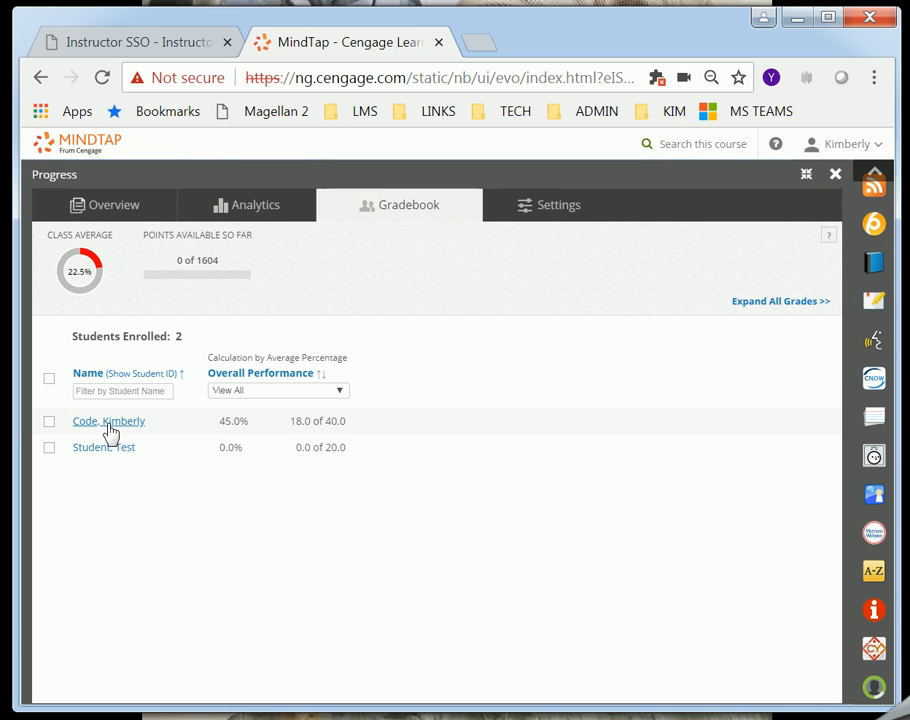
{"action": "left_click", "coordinate": [110, 424]}
{"action": "scroll", "coordinate": [616, 522], "scroll_direction": "down", "scroll_amount": 1}
{"action": "scroll", "coordinate": [616, 522], "scroll_direction": "down", "scroll_amount": 20}
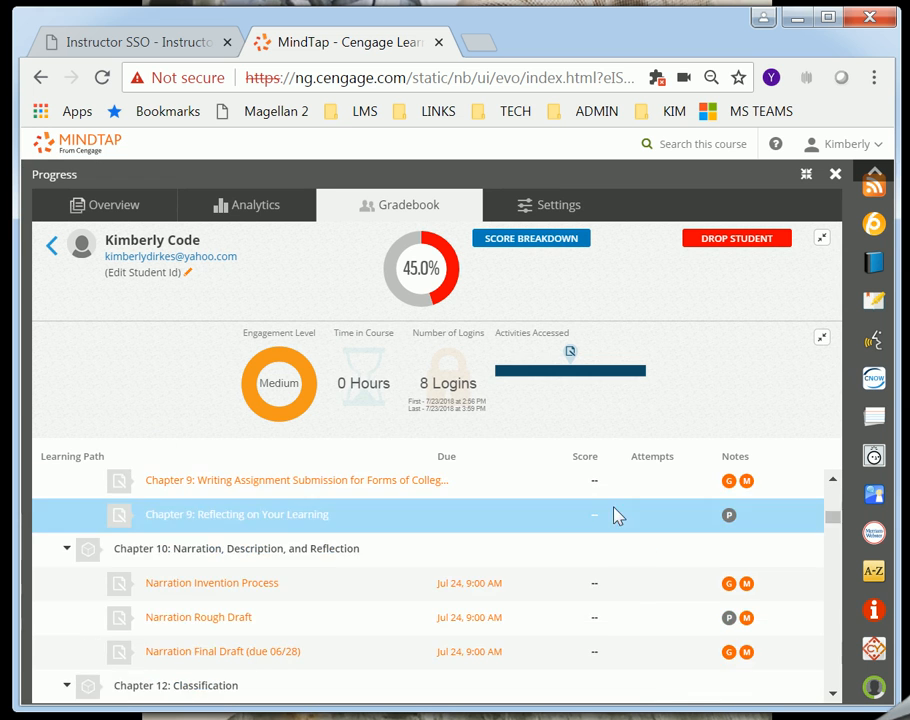
{"action": "scroll", "coordinate": [612, 513], "scroll_direction": "down", "scroll_amount": 15}
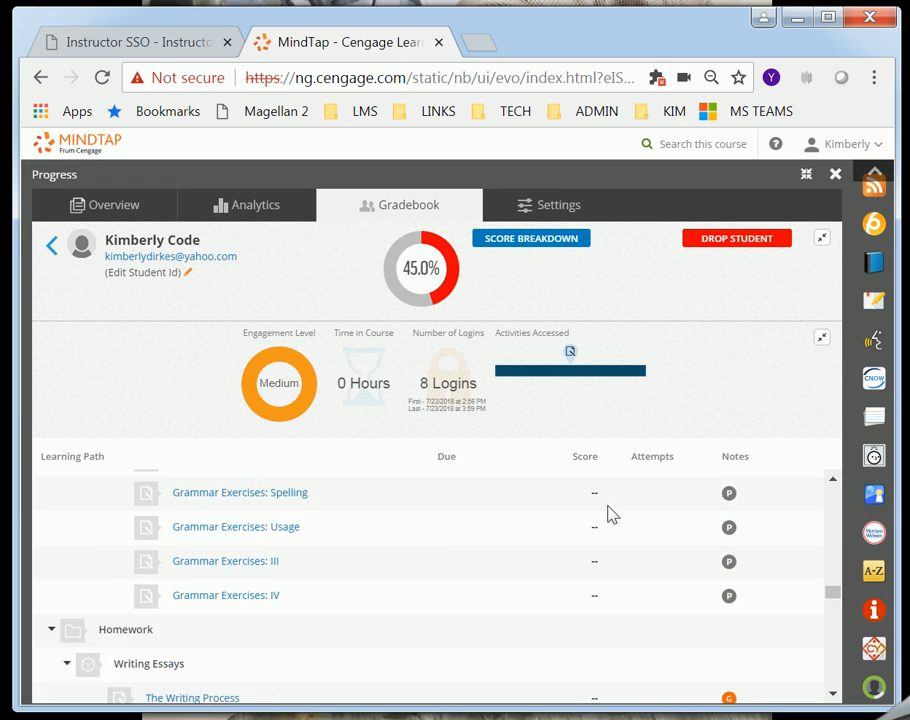
{"action": "scroll", "coordinate": [605, 513], "scroll_direction": "down", "scroll_amount": 20}
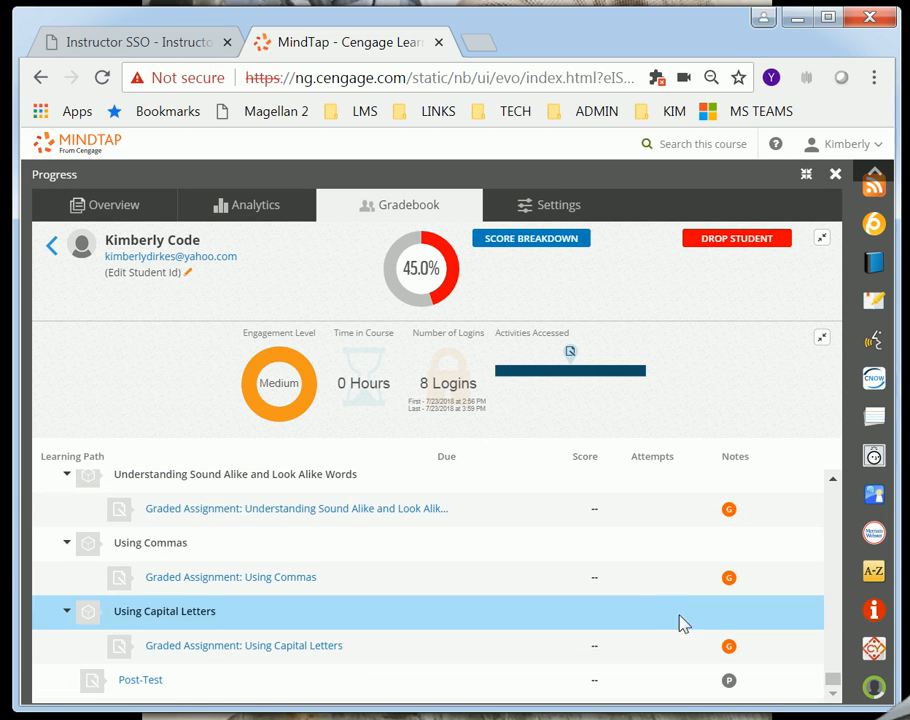
{"action": "scroll", "coordinate": [642, 601], "scroll_direction": "up", "scroll_amount": 20}
{"action": "scroll", "coordinate": [641, 600], "scroll_direction": "up", "scroll_amount": 10}
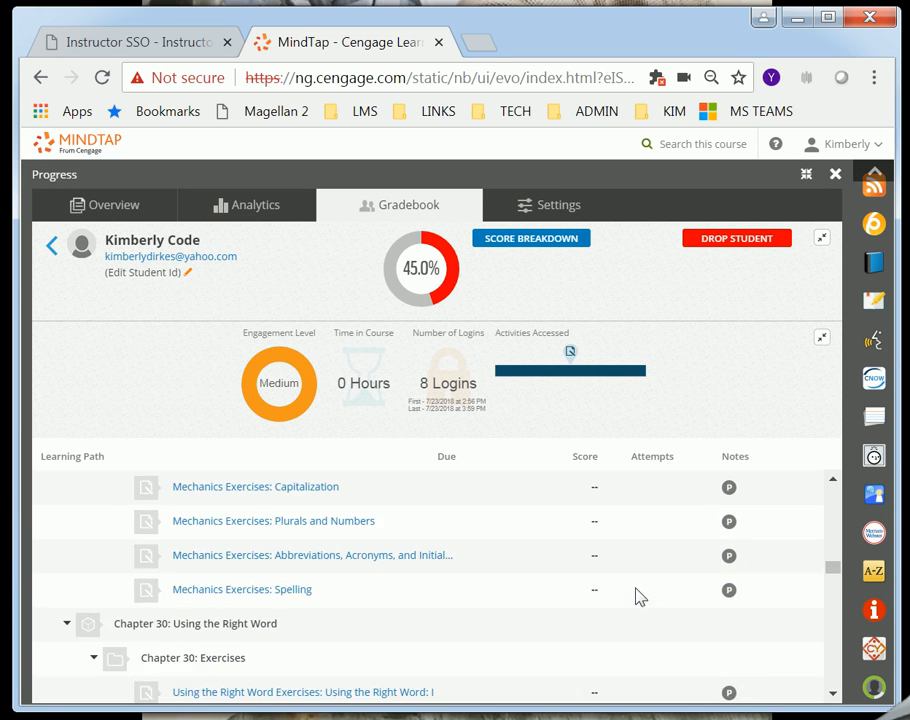
{"action": "scroll", "coordinate": [641, 597], "scroll_direction": "up", "scroll_amount": 10}
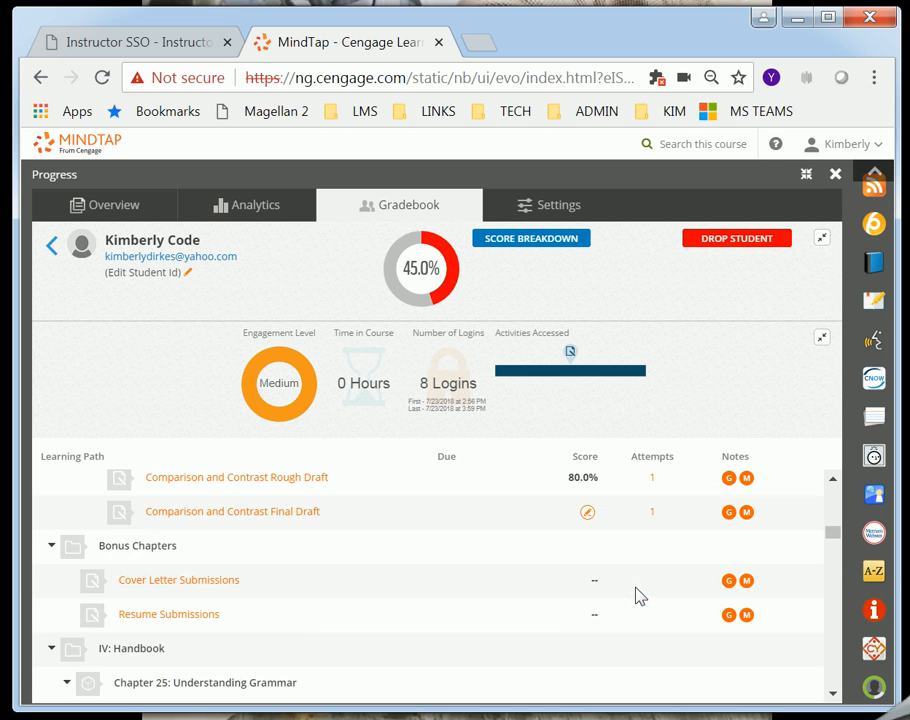
{"action": "scroll", "coordinate": [635, 592], "scroll_direction": "up", "scroll_amount": 1}
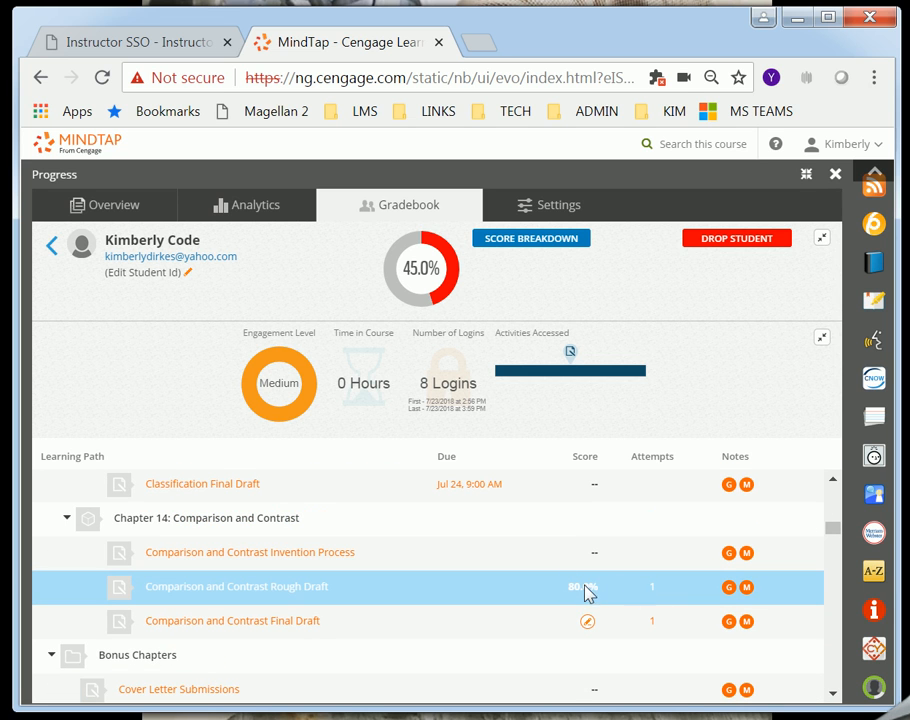
{"action": "left_click", "coordinate": [588, 592]}
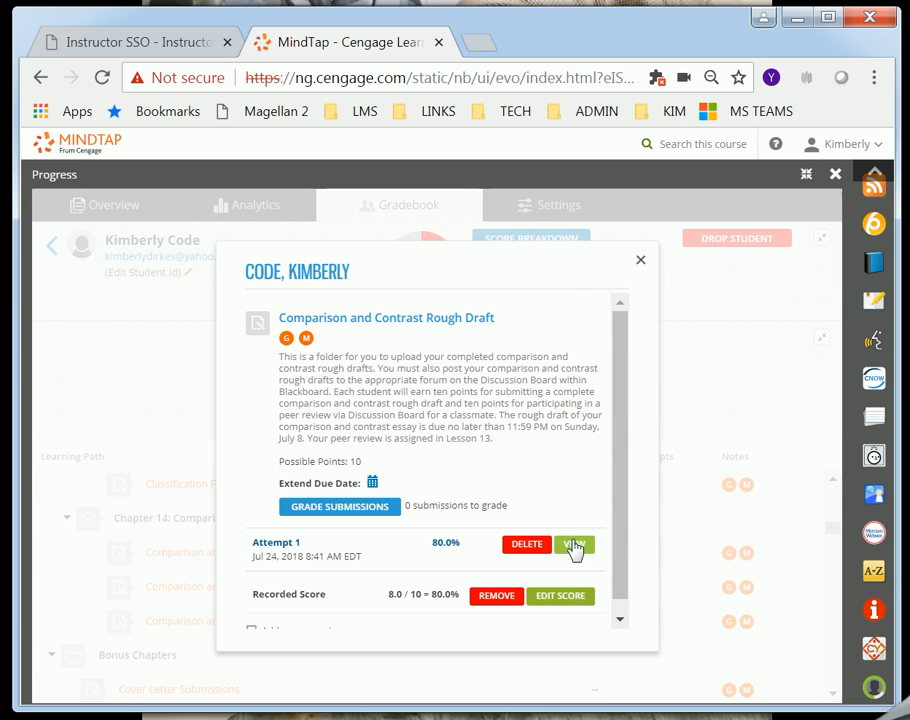
{"action": "left_click", "coordinate": [640, 262]}
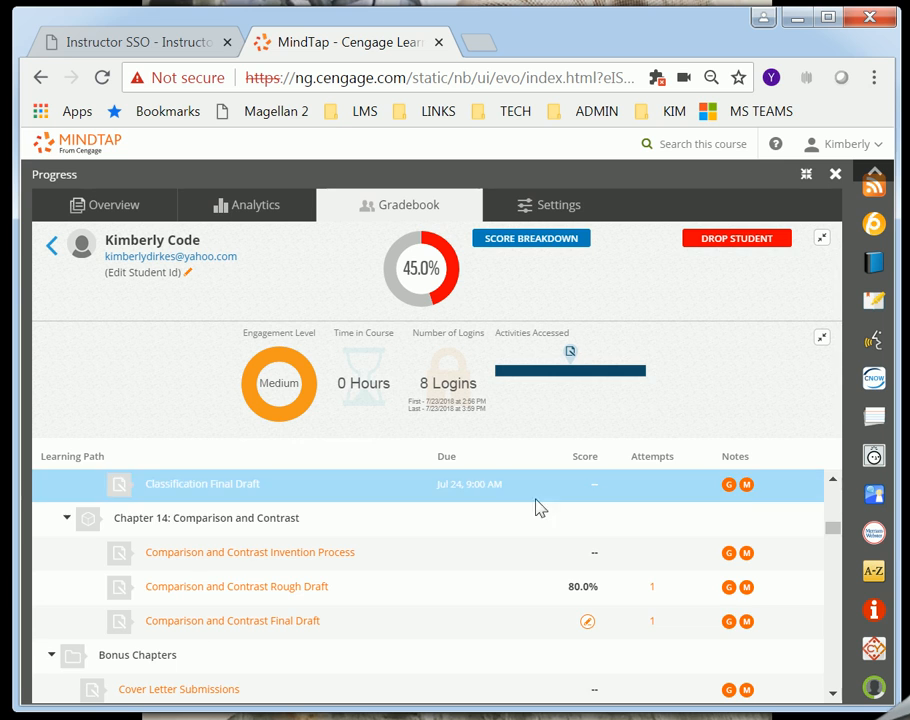